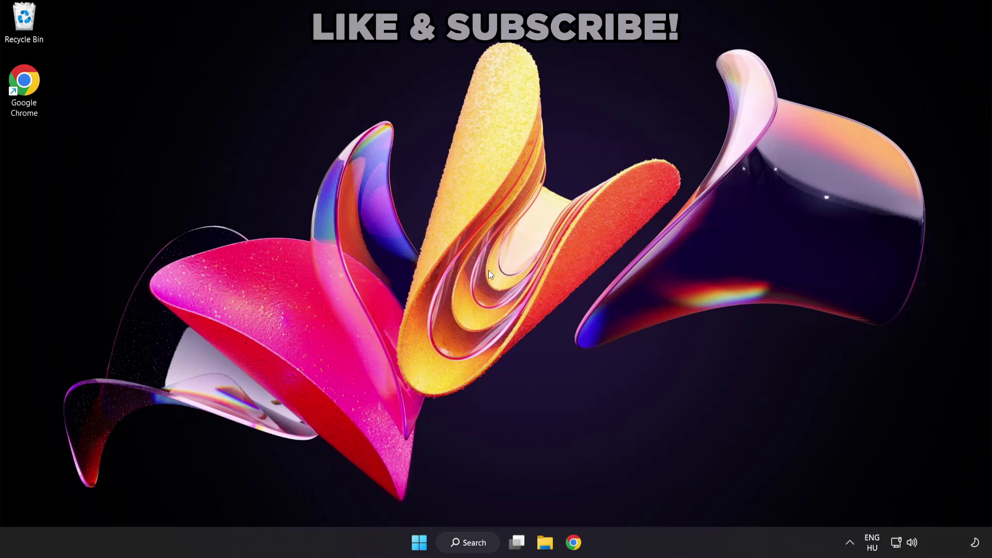
# Search Windows for 'device manager'
pyautogui.click(479, 548)
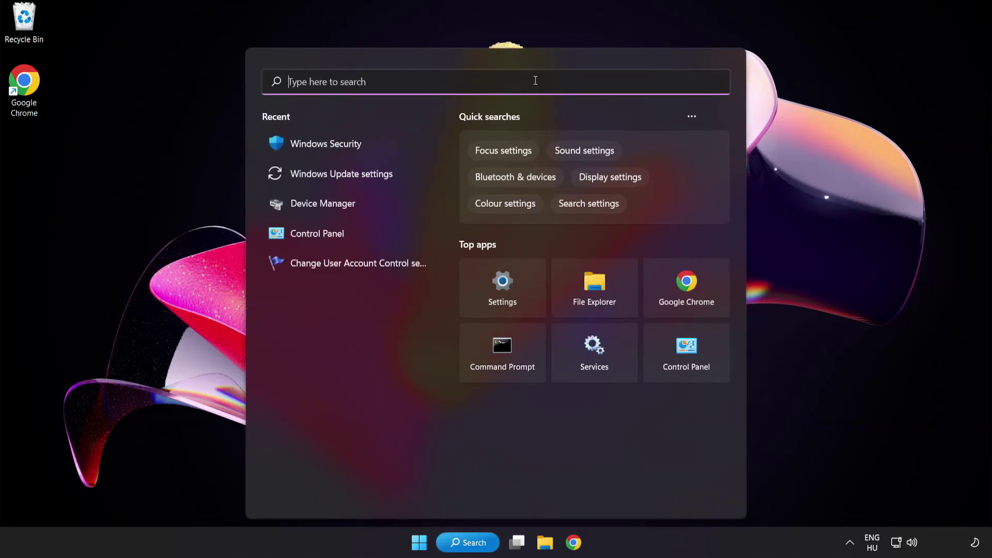
pyautogui.write('device ma')
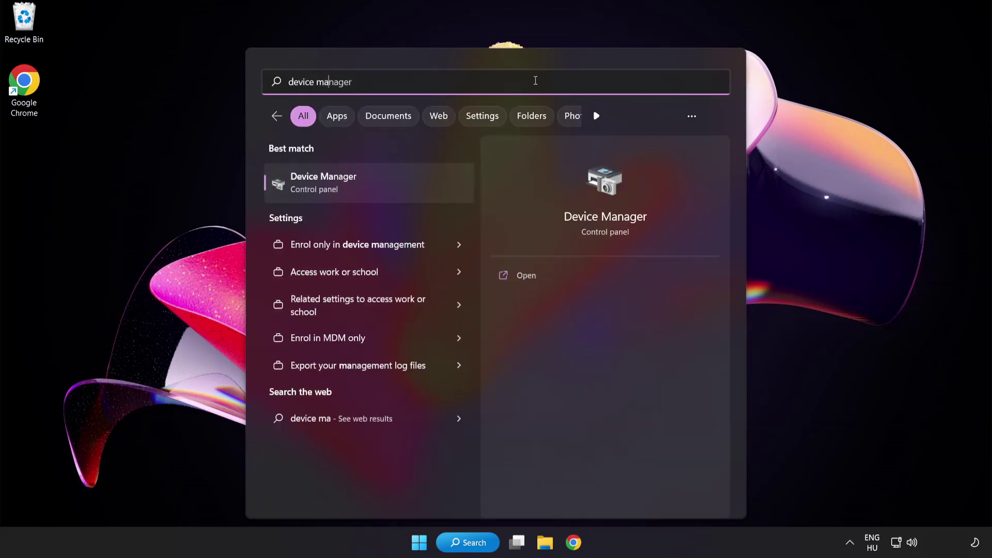
pyautogui.write('nager')
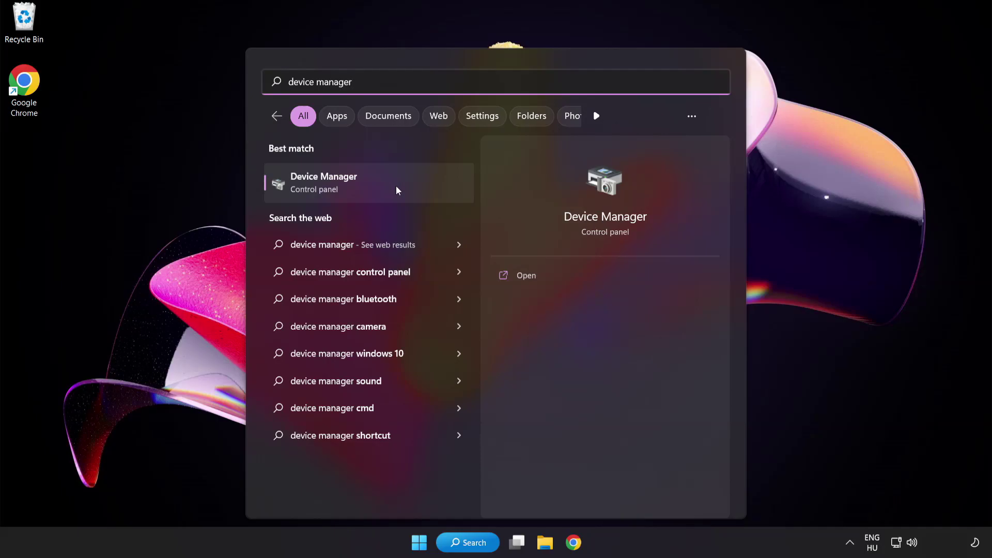
# Launch Device Manager and expand Display adapters to select VMware SVGA 3D
pyautogui.click(395, 185)
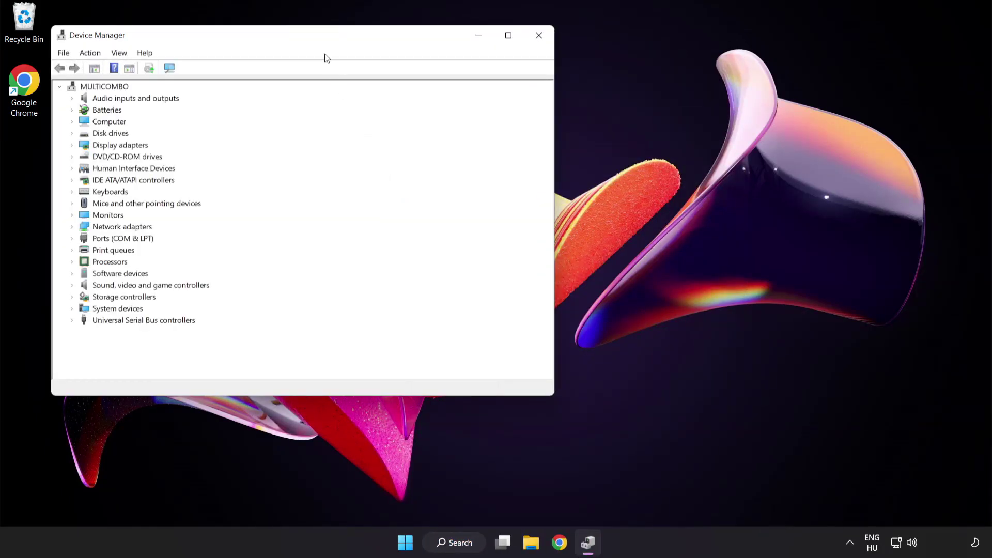
pyautogui.moveTo(320, 39); pyautogui.dragTo(485, 102)
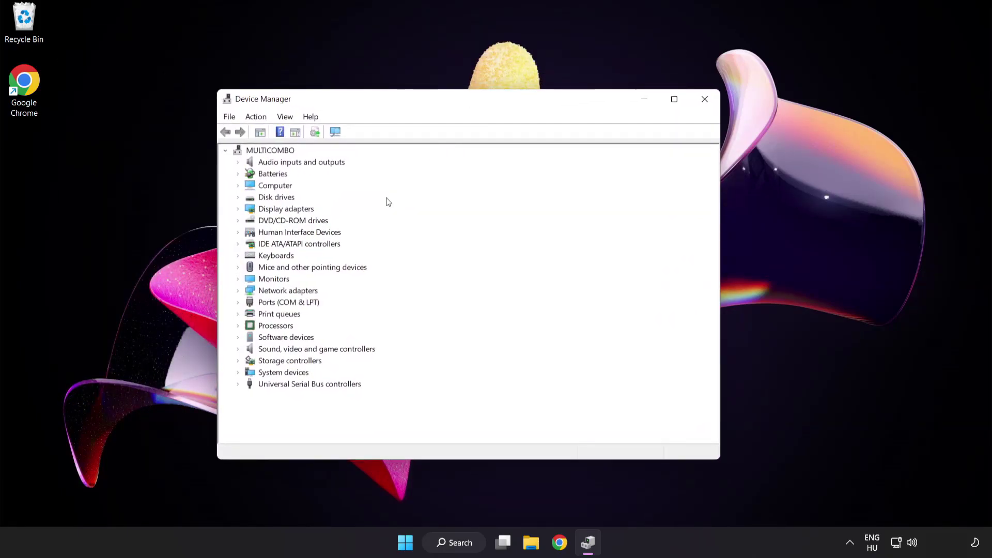
pyautogui.click(307, 212)
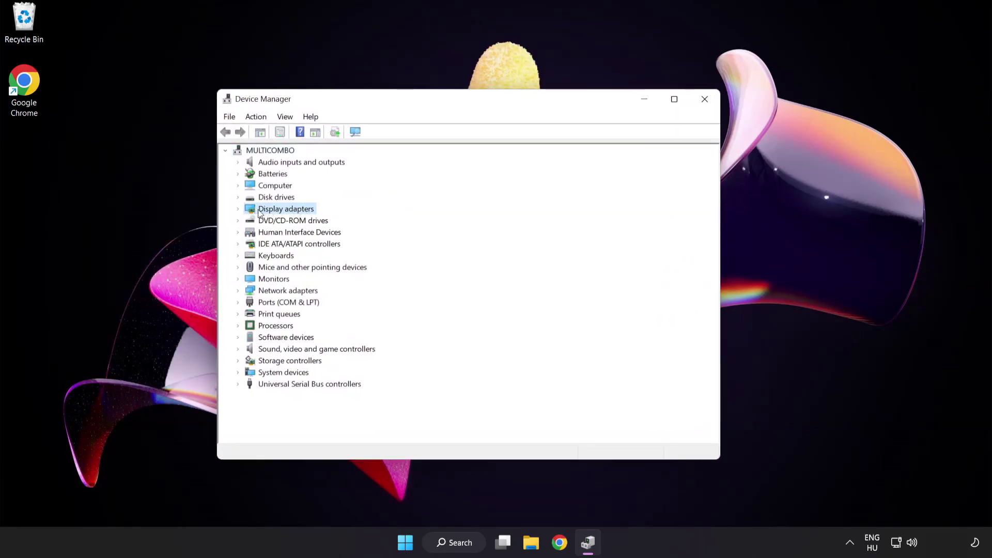
pyautogui.click(238, 209)
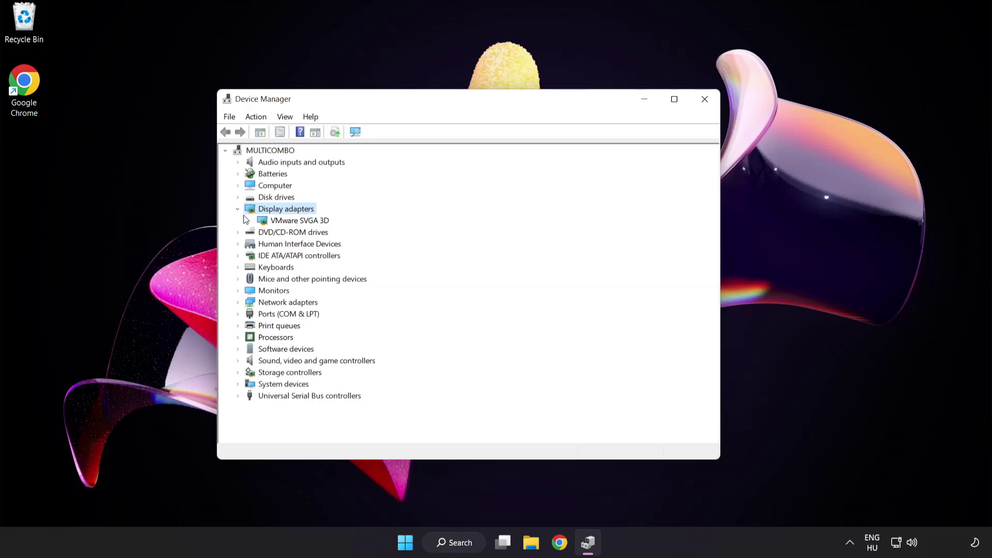
pyautogui.click(262, 223)
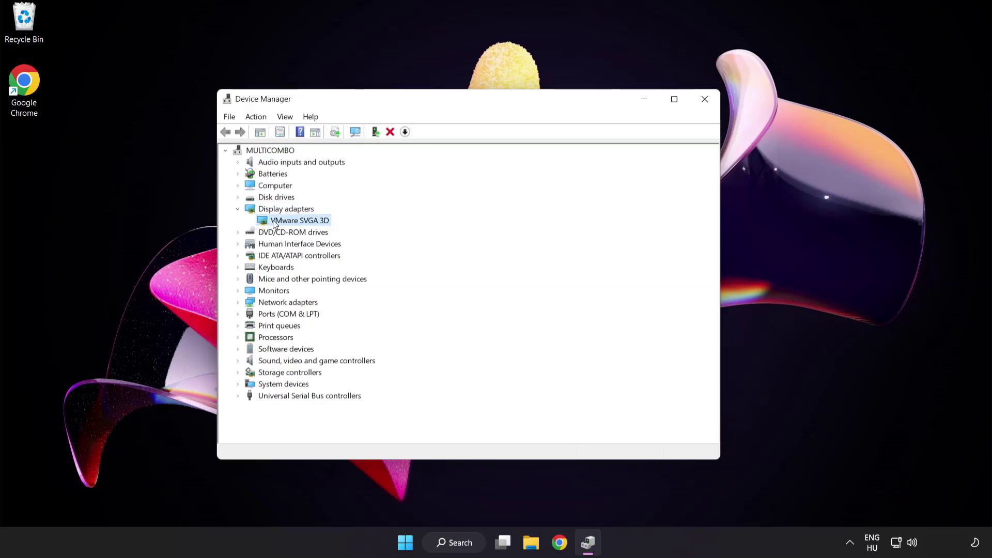
# Search automatically for a VMware SVGA 3D driver, confirming the best one is installed
pyautogui.rightClick(292, 223)
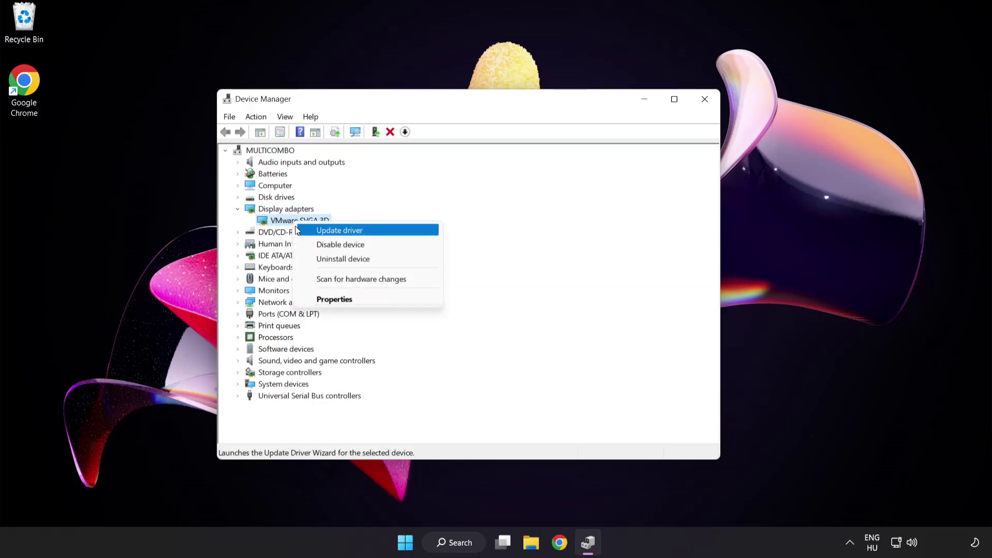
pyautogui.click(385, 231)
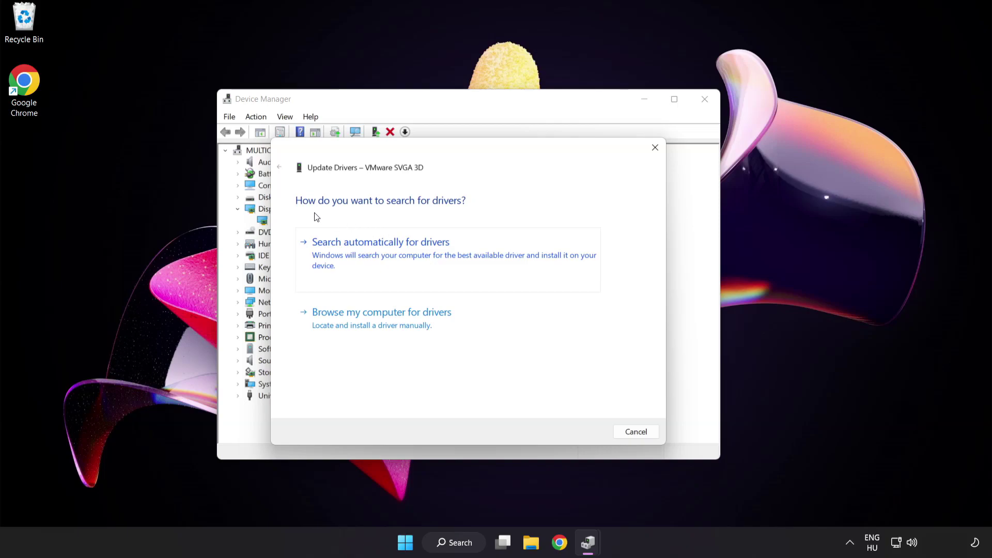
pyautogui.click(433, 256)
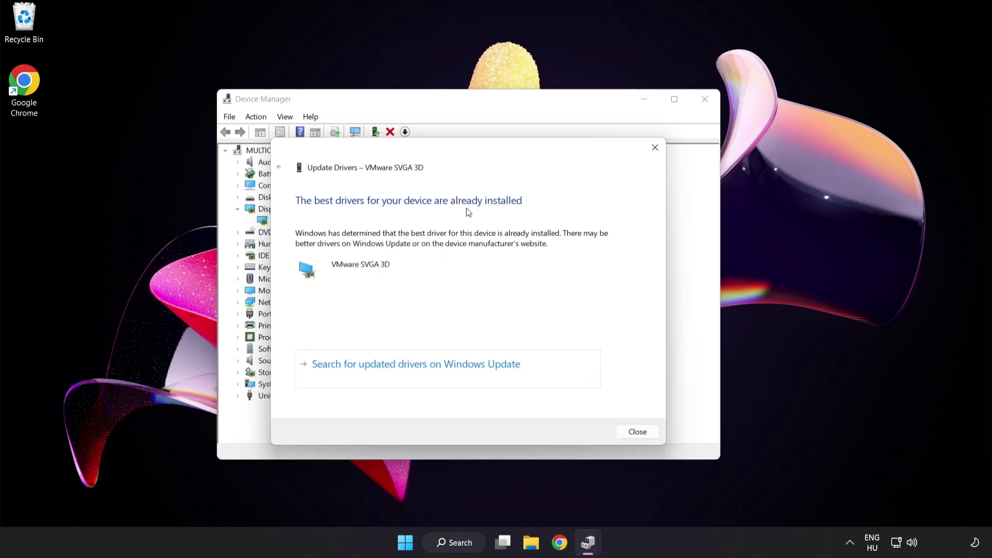
pyautogui.click(634, 433)
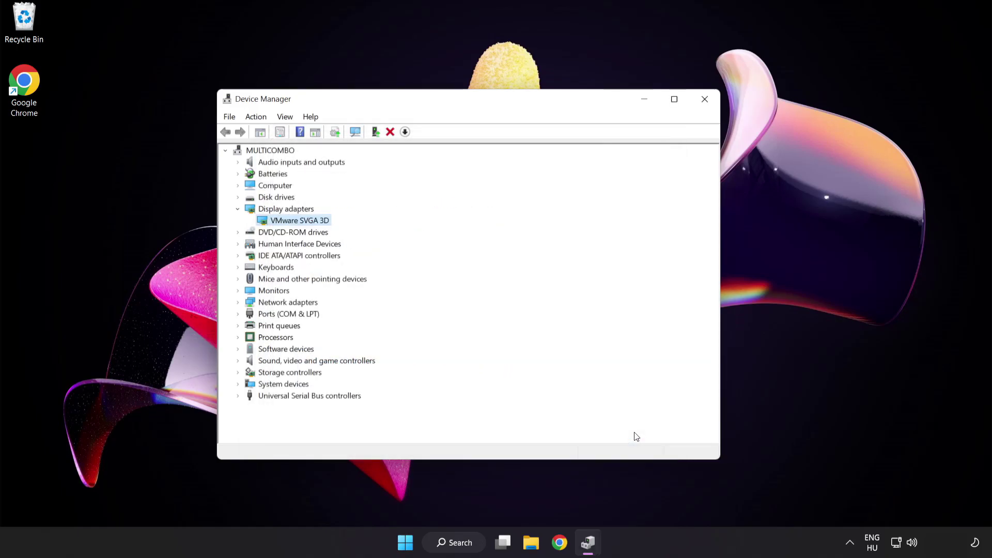
# Close Device Manager, check Windows Update for updates, then close Settings
pyautogui.click(704, 100)
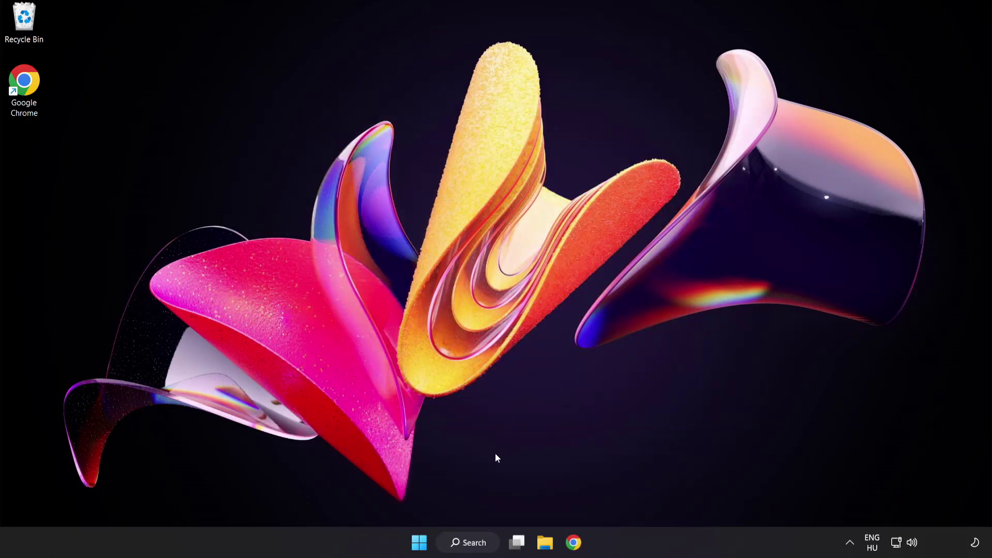
pyautogui.click(481, 547)
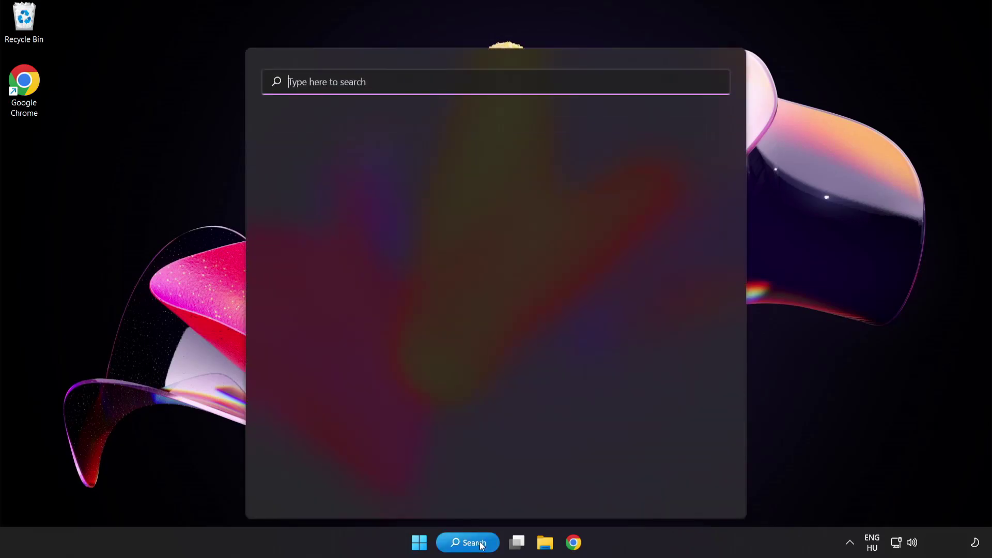
pyautogui.write('u')
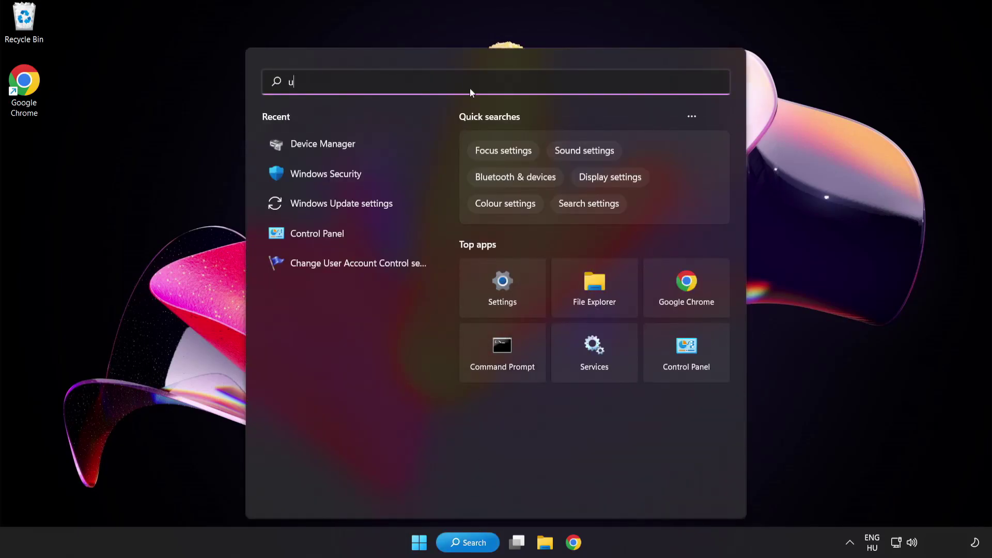
pyautogui.write('pdate')
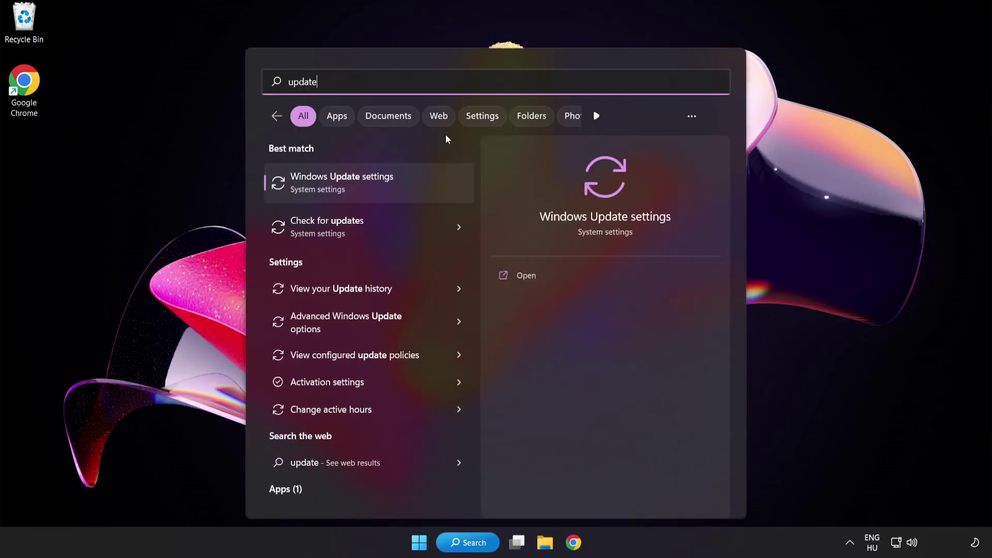
pyautogui.click(380, 191)
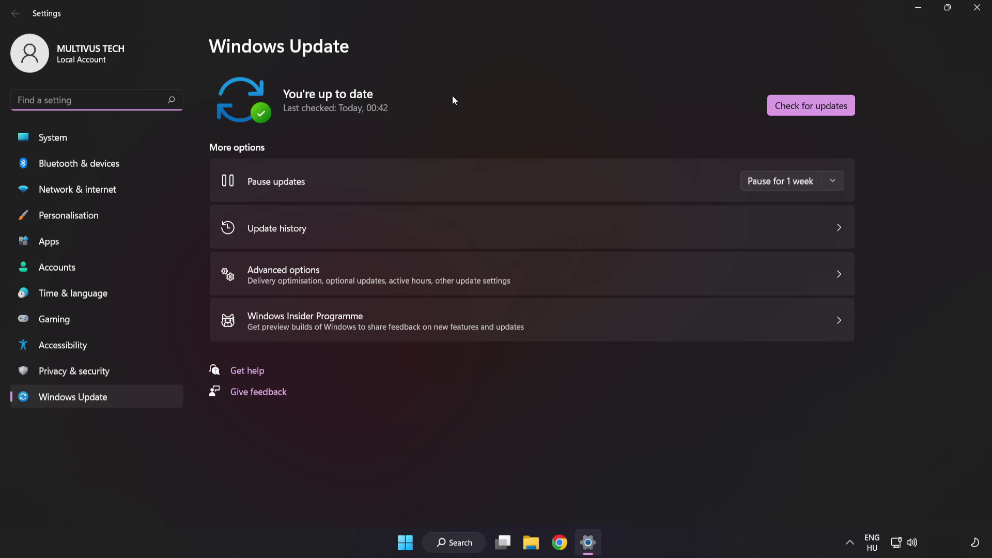
pyautogui.click(808, 110)
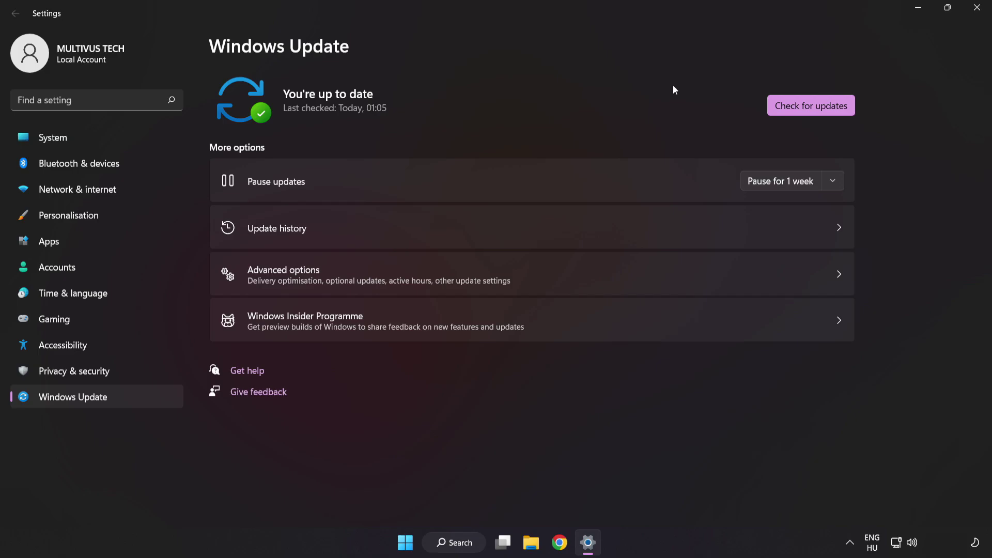
pyautogui.click(975, 14)
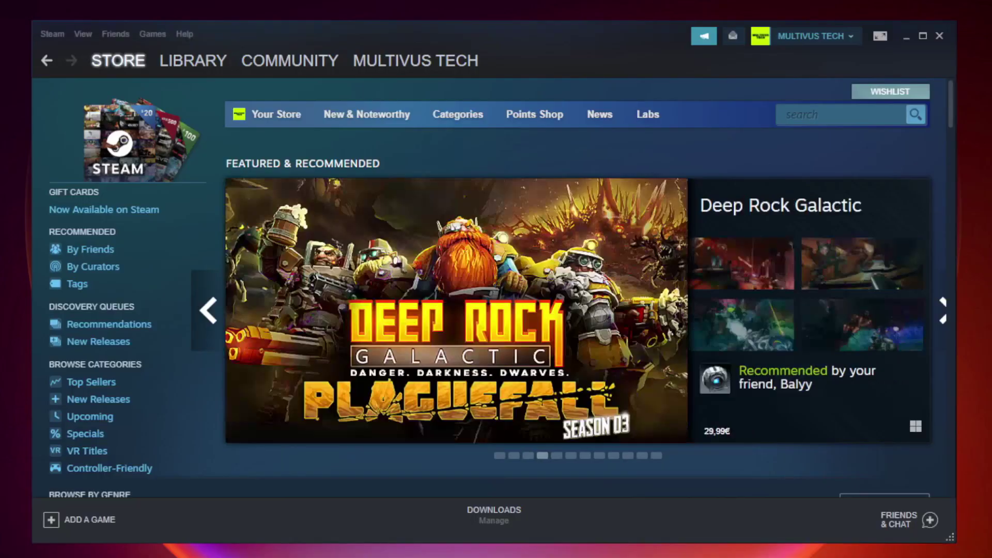
pyautogui.moveTo(193, 60)
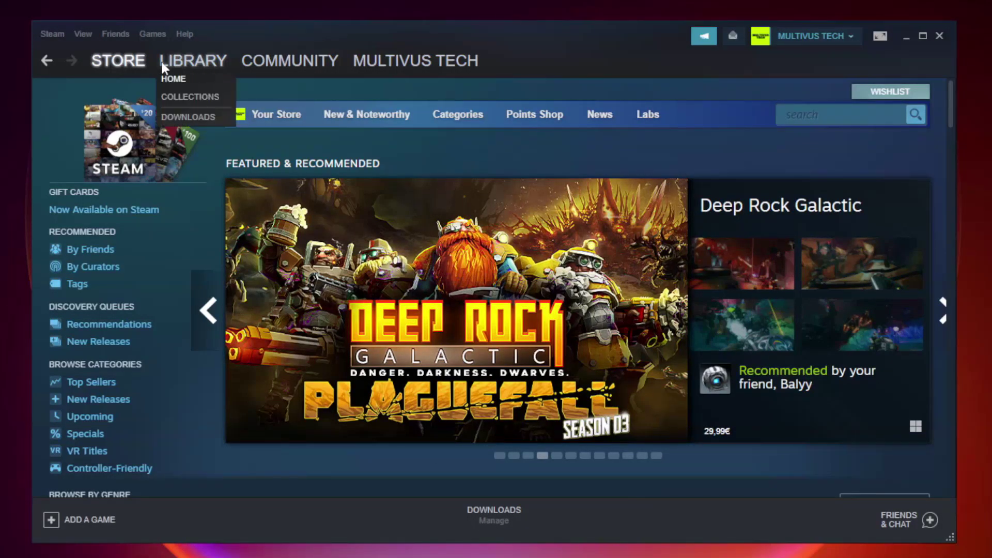
# Verify Unturned's local files from its Steam Library properties, validating all 9192 files
pyautogui.click(200, 67)
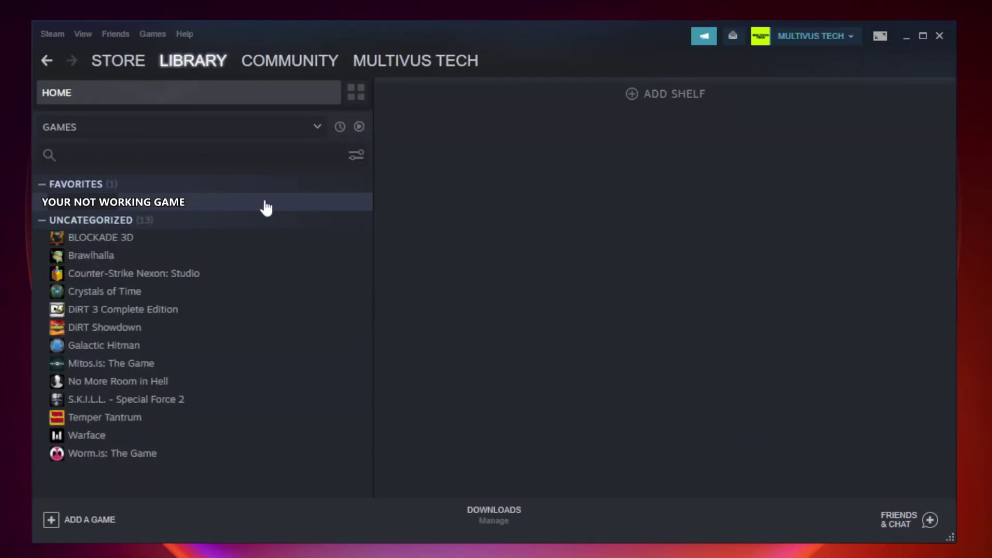
pyautogui.rightClick(215, 207)
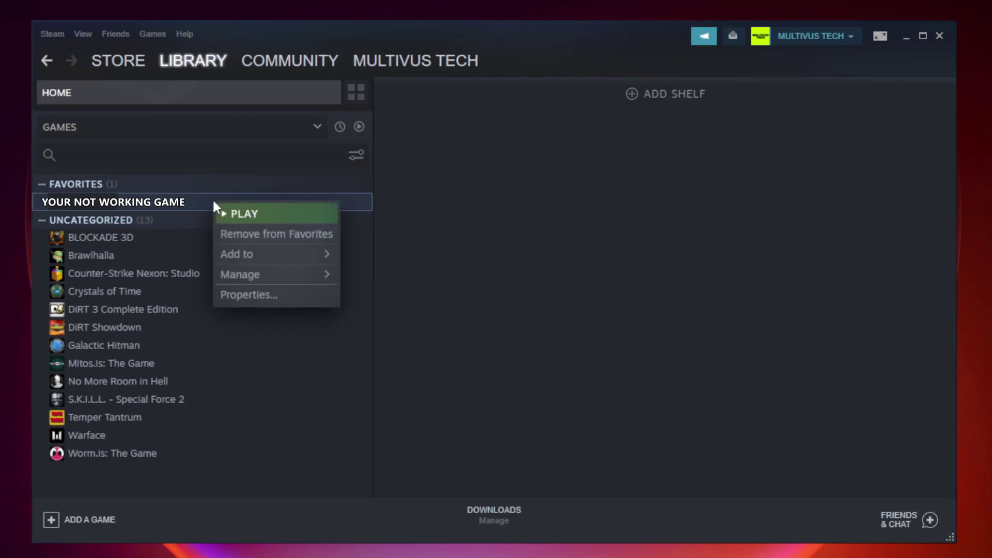
pyautogui.click(273, 293)
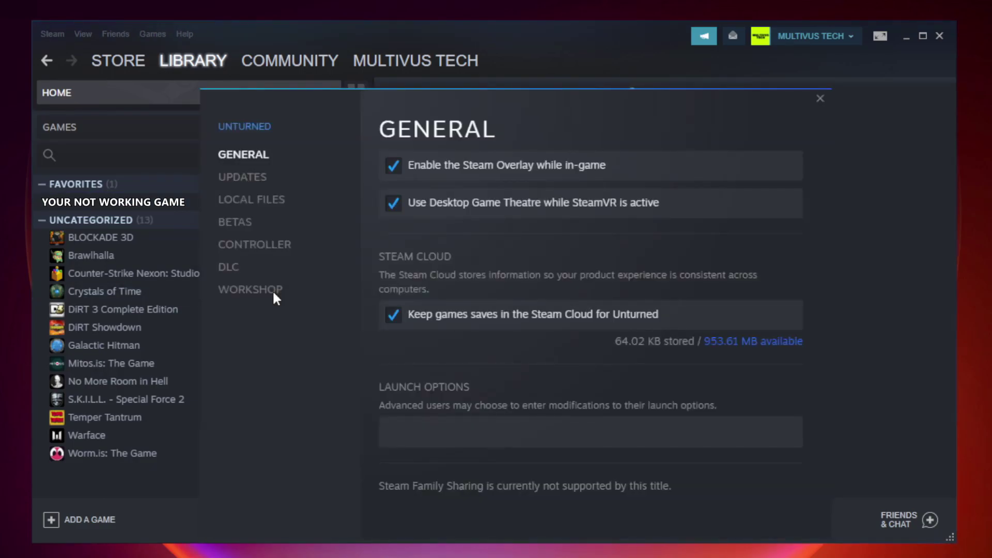
pyautogui.click(264, 207)
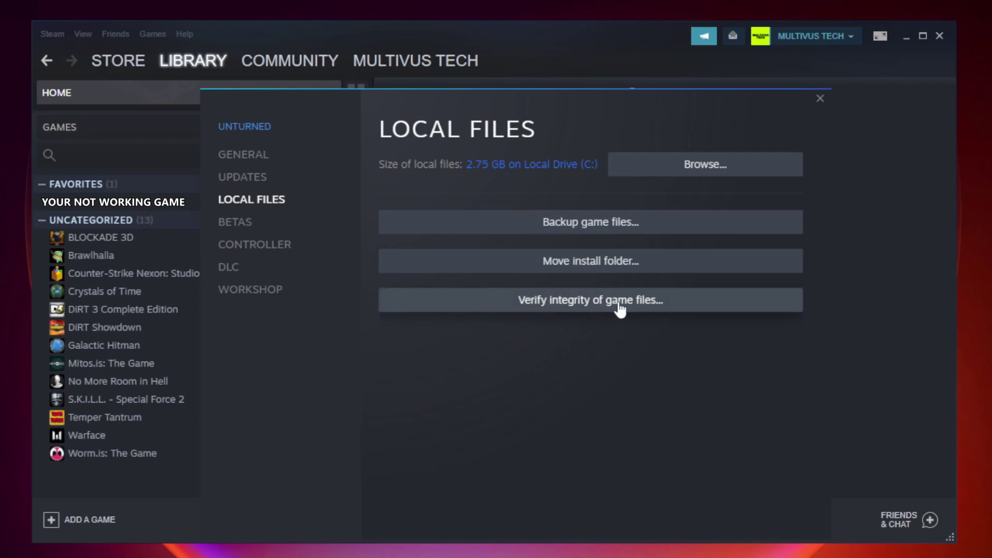
pyautogui.click(601, 310)
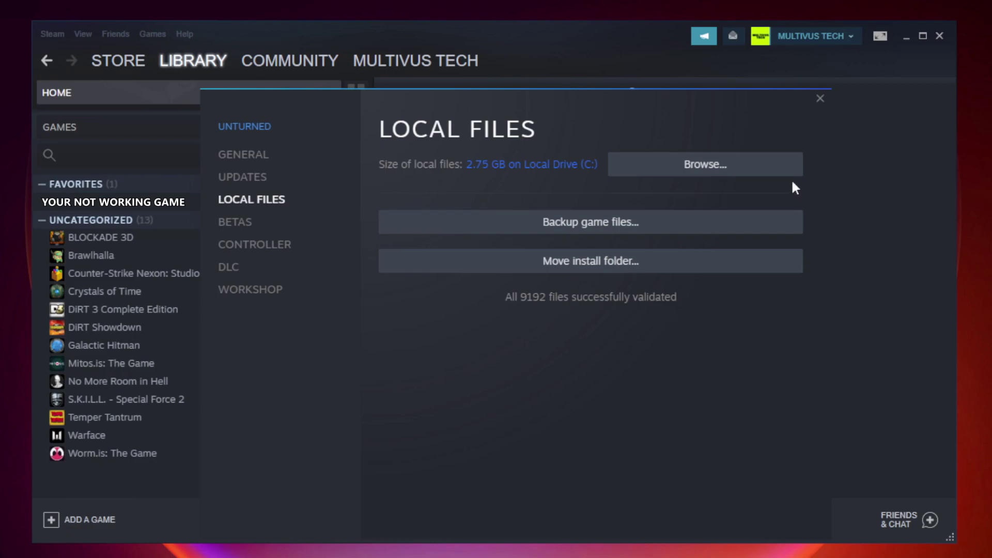
# Open the Properties of the game's shortcut in its install folder
pyautogui.click(709, 179)
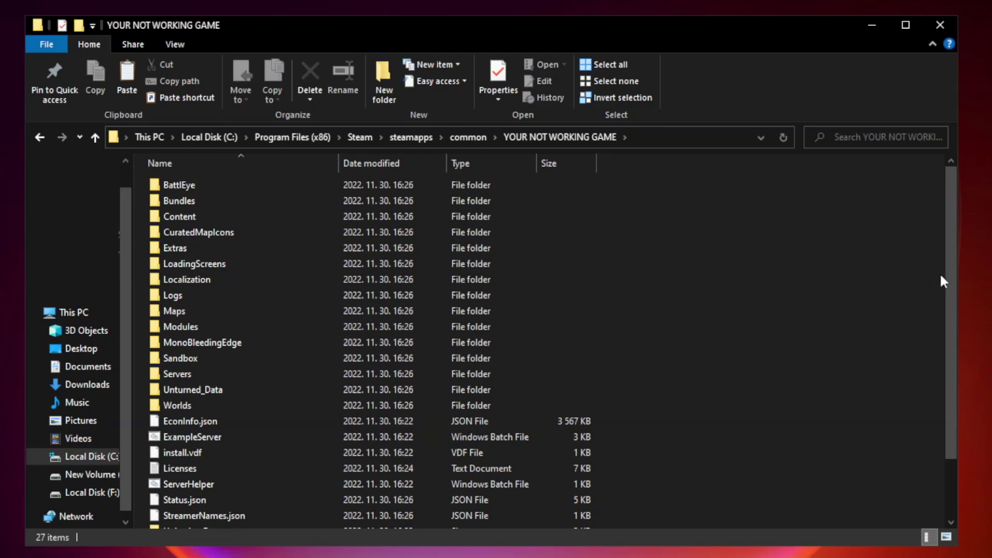
pyautogui.moveTo(952, 270); pyautogui.dragTo(953, 331)
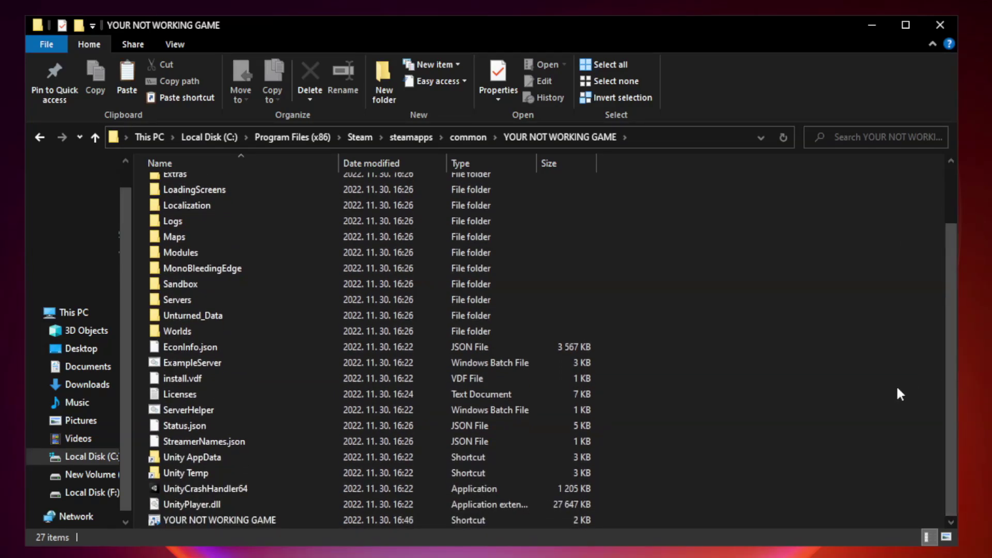
pyautogui.click(393, 518)
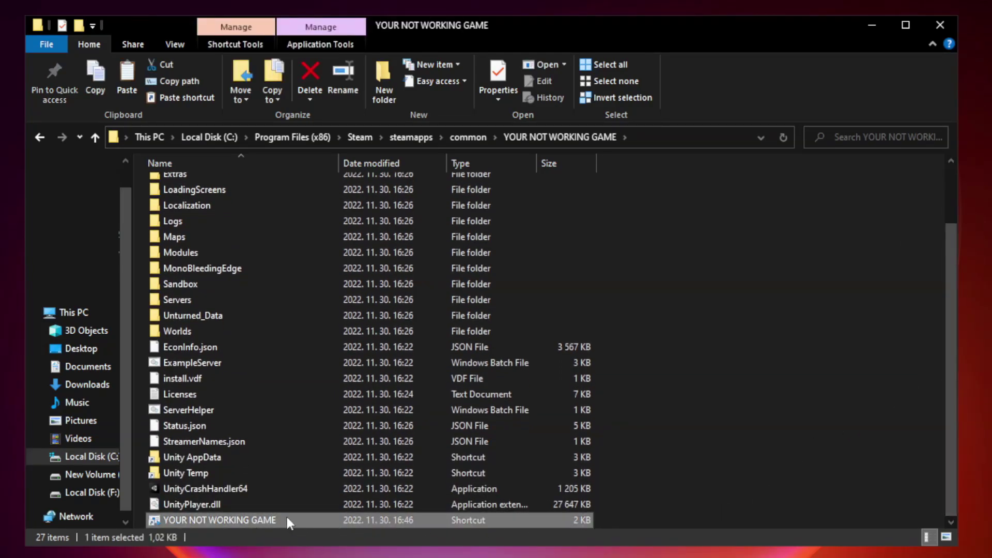
pyautogui.rightClick(336, 517)
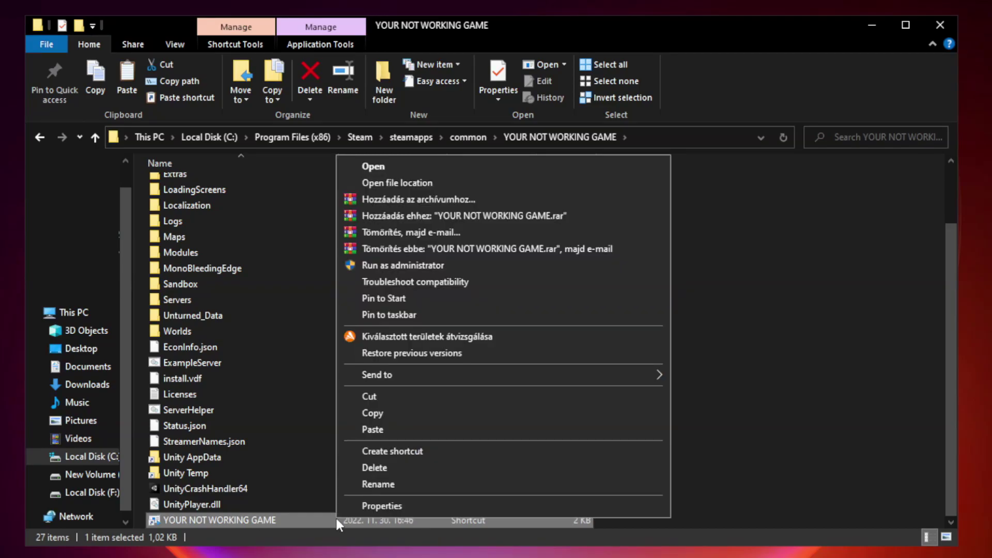
pyautogui.click(500, 509)
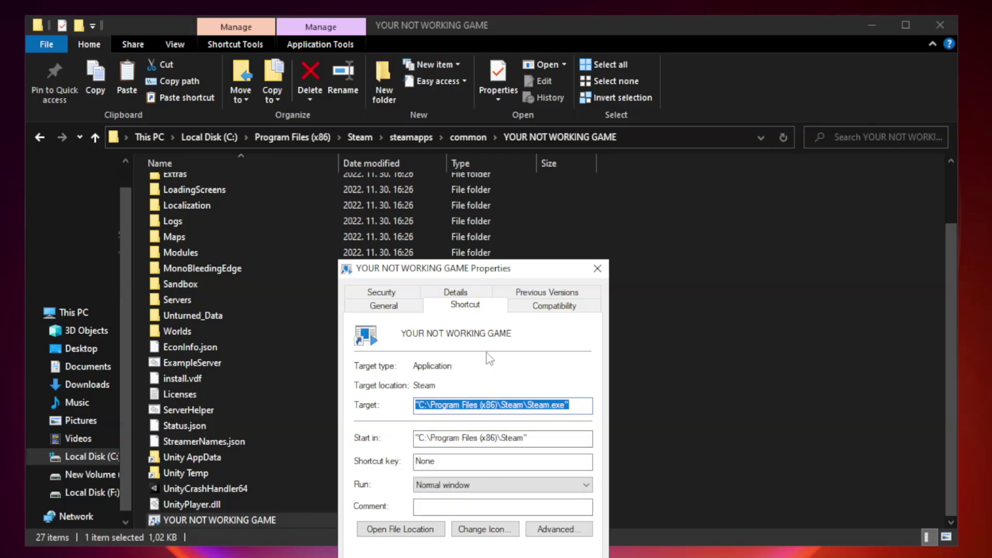
pyautogui.moveTo(492, 271)
pyautogui.mouseDown()
pyautogui.moveTo(512, 133)
pyautogui.moveTo(492, 111)
pyautogui.mouseUp()
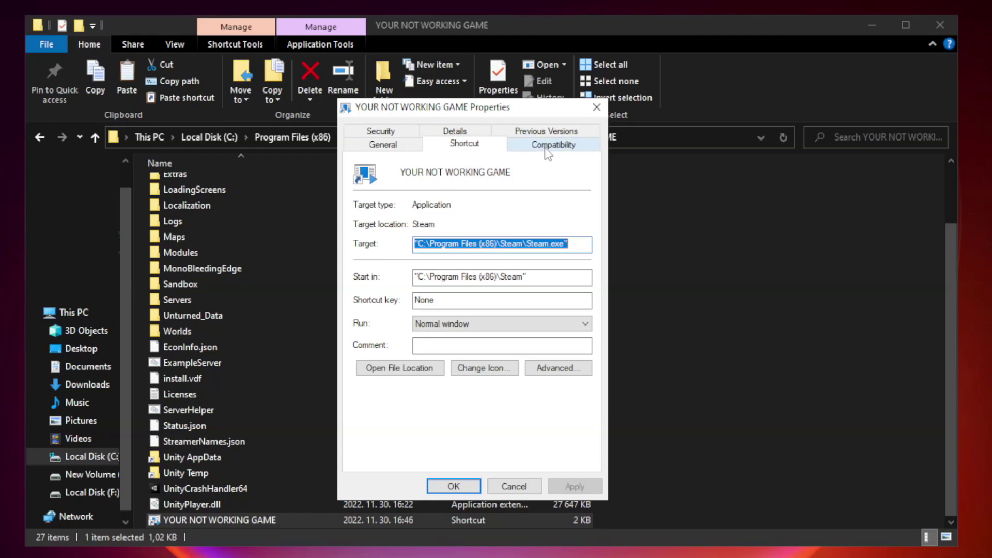
# Set Windows 8 compatibility mode, disable fullscreen optimizations and run as administrator
pyautogui.click(551, 146)
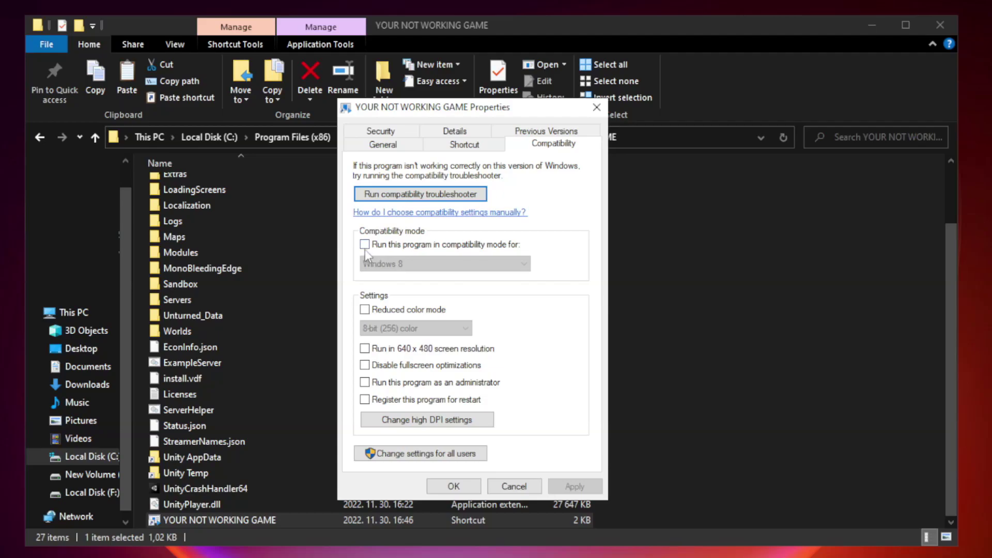
pyautogui.click(395, 246)
pyautogui.click(443, 263)
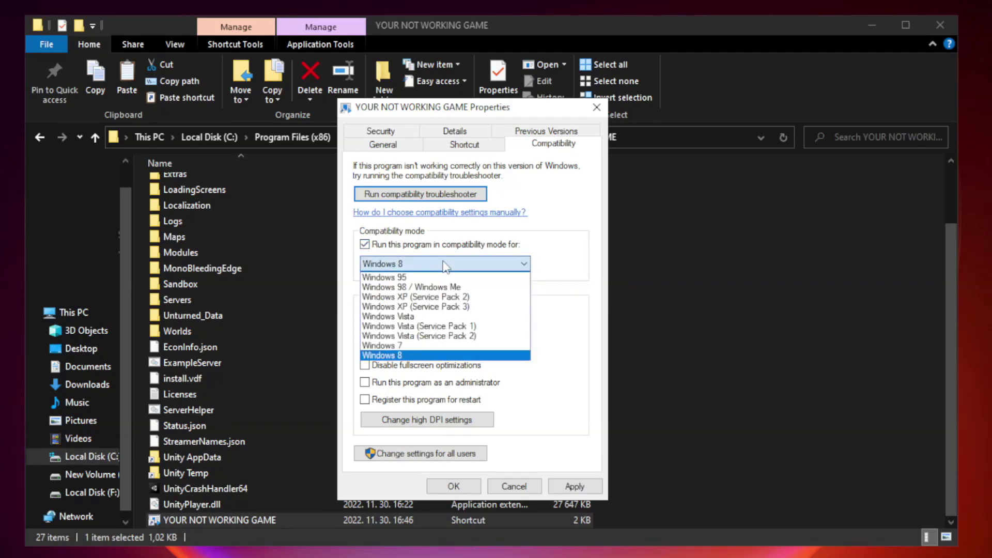
pyautogui.click(420, 357)
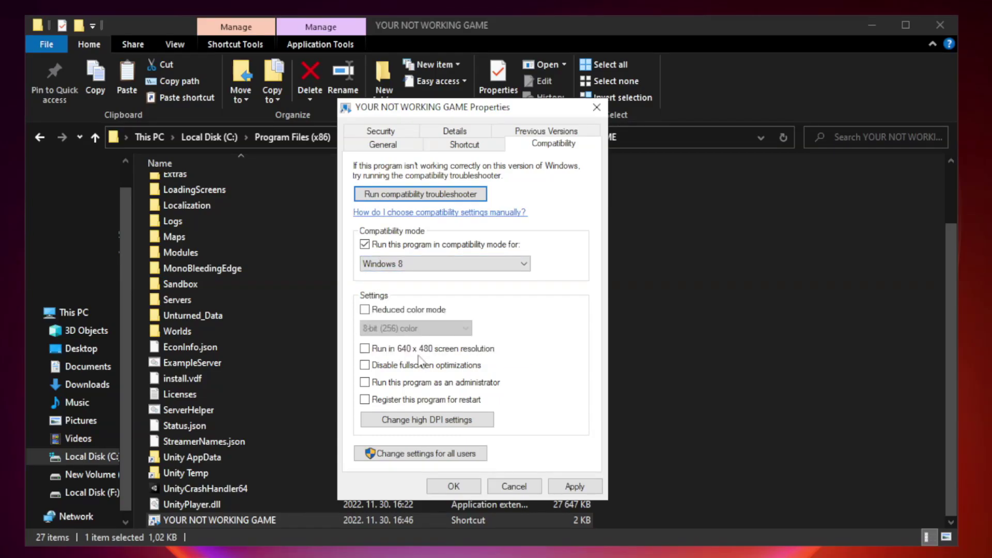
pyautogui.click(388, 369)
pyautogui.click(390, 389)
pyautogui.click(572, 487)
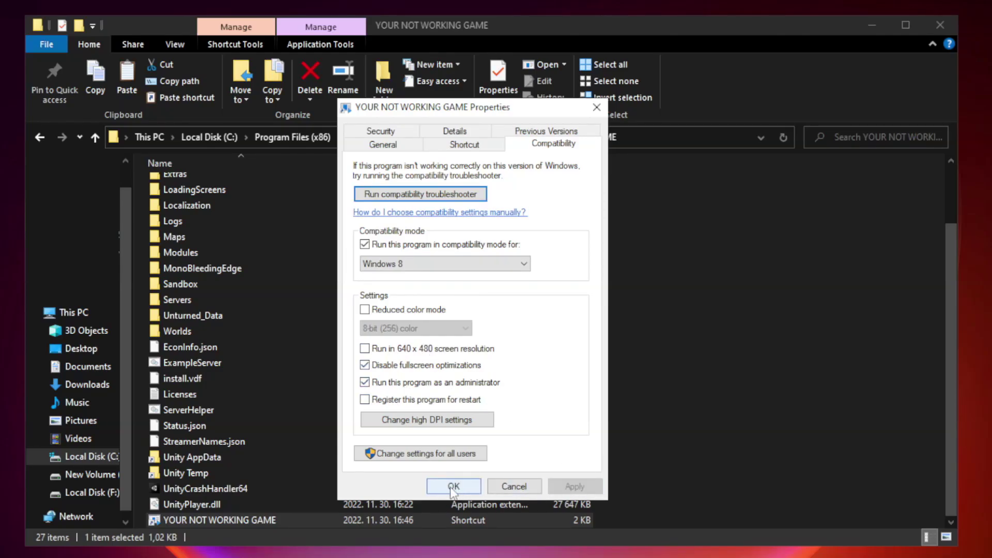
pyautogui.click(453, 487)
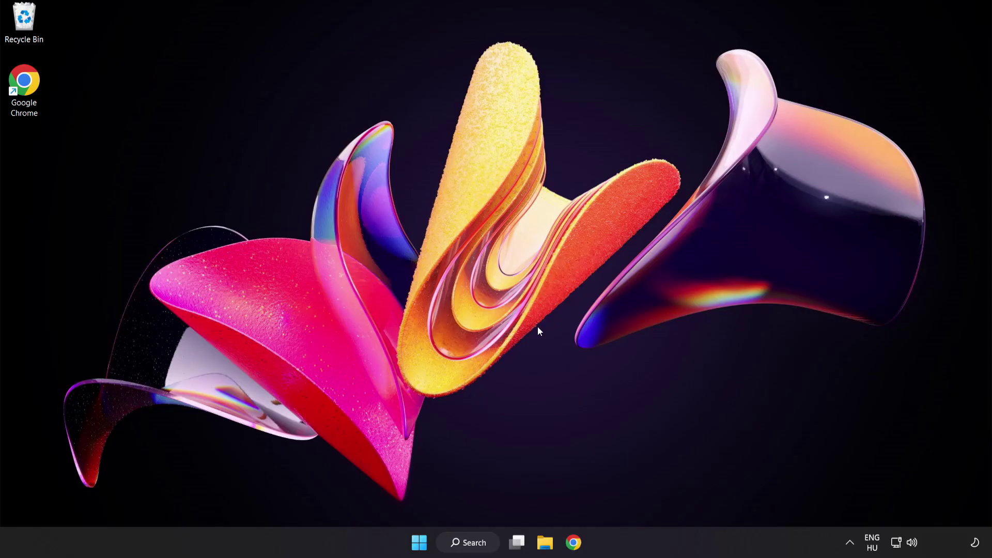
# Launch Task Manager from the Start button's Win+X menu
pyautogui.rightClick(423, 545)
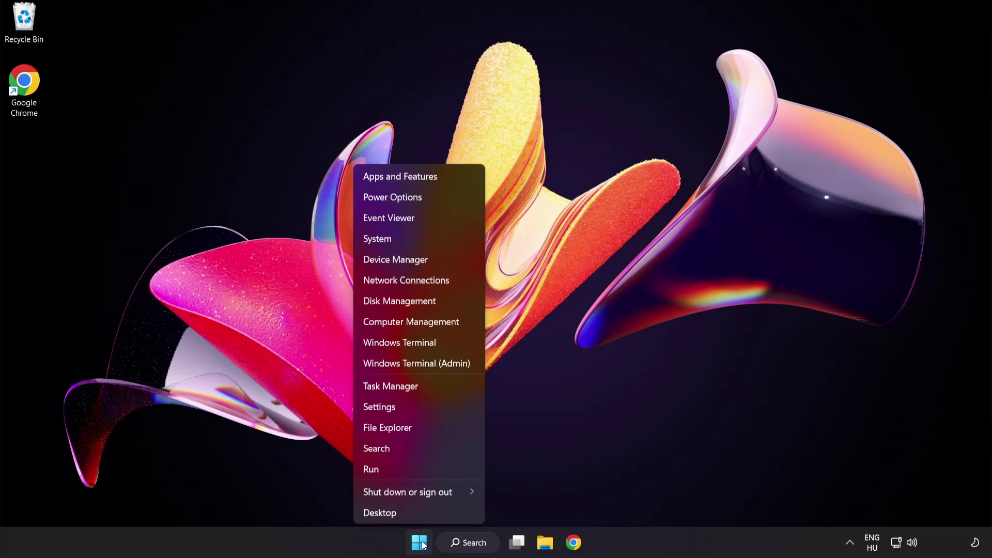
pyautogui.click(429, 385)
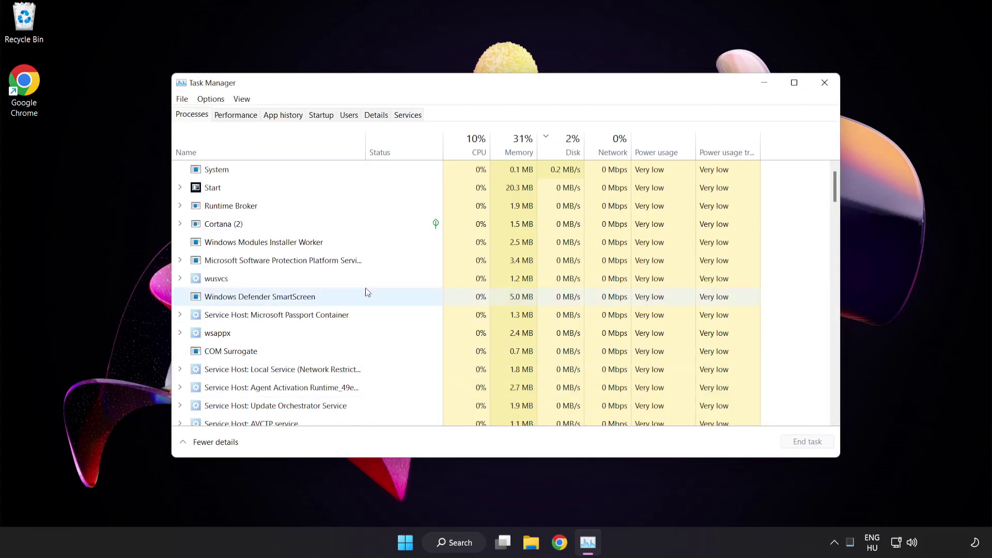
# Disable Cortana, Phone Link, Terminal and Windows Security notification icon at startup
pyautogui.click(327, 116)
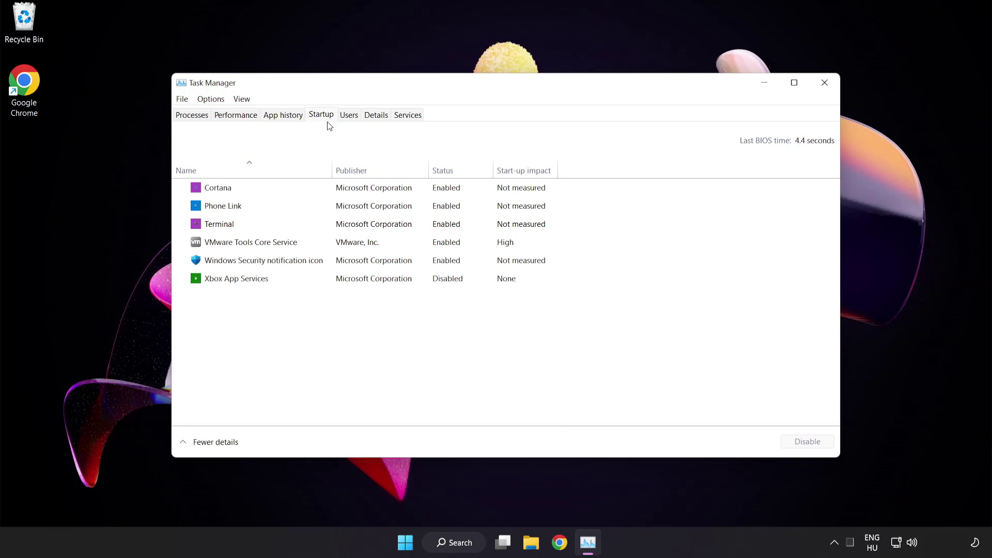
pyautogui.click(328, 194)
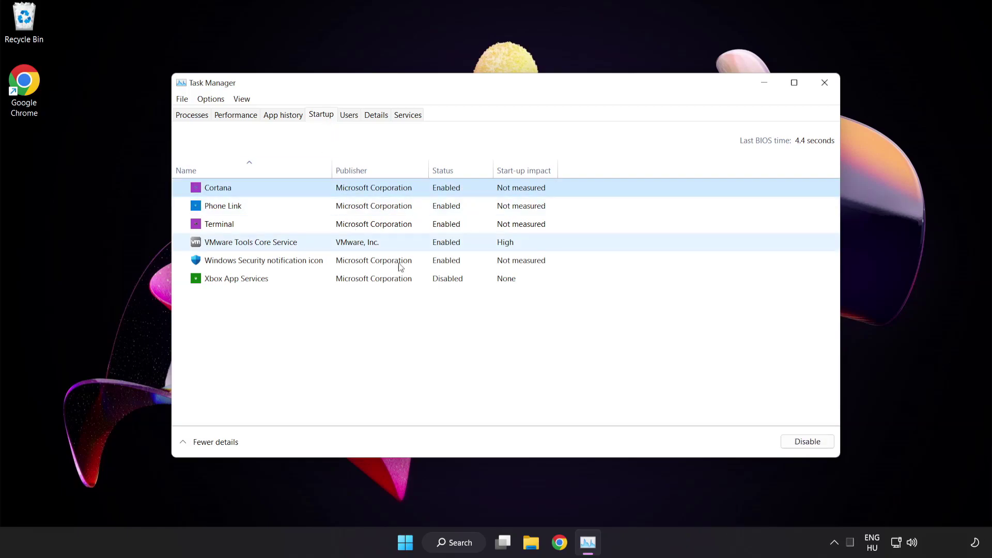
pyautogui.click(809, 442)
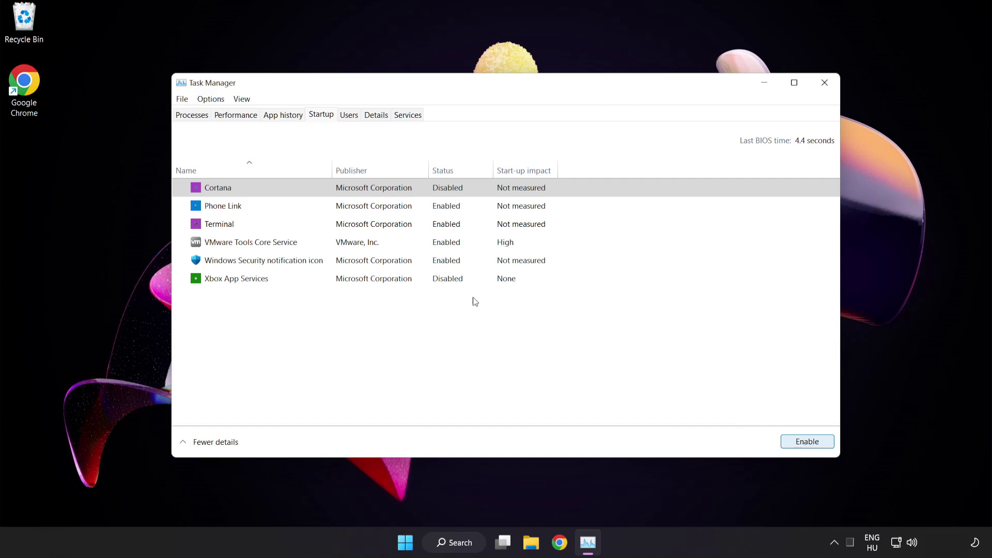
pyautogui.click(307, 207)
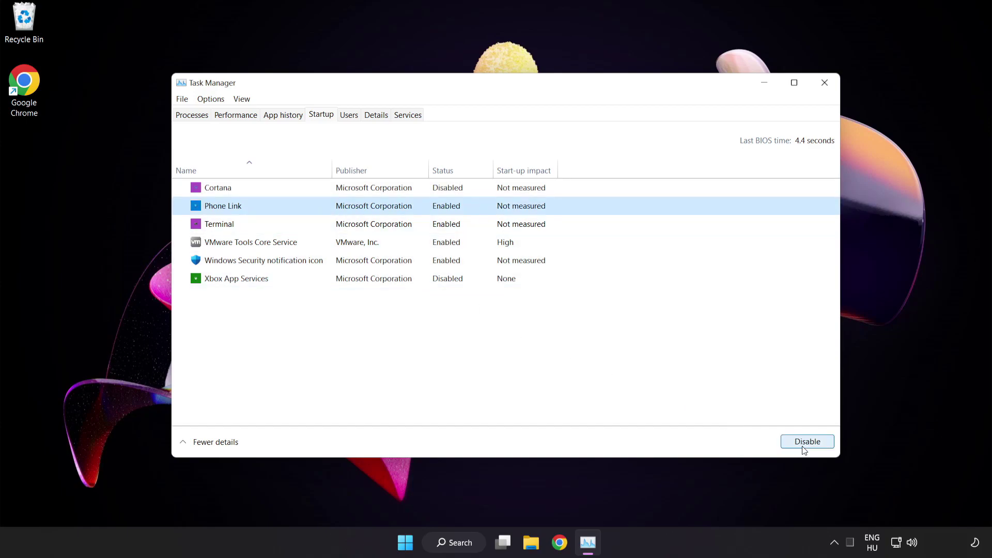
pyautogui.click(804, 445)
pyautogui.click(314, 224)
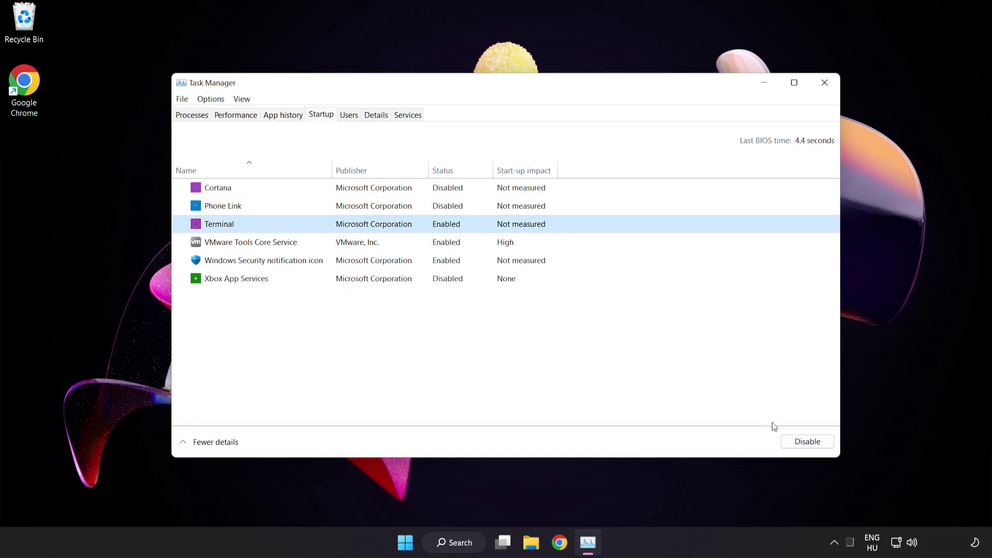
pyautogui.click(785, 442)
pyautogui.click(334, 260)
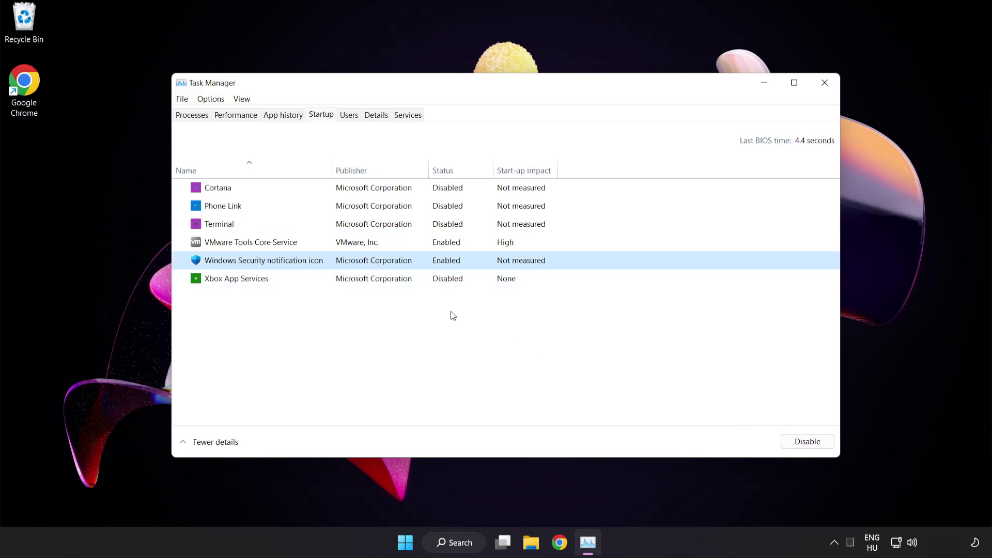
pyautogui.click(798, 443)
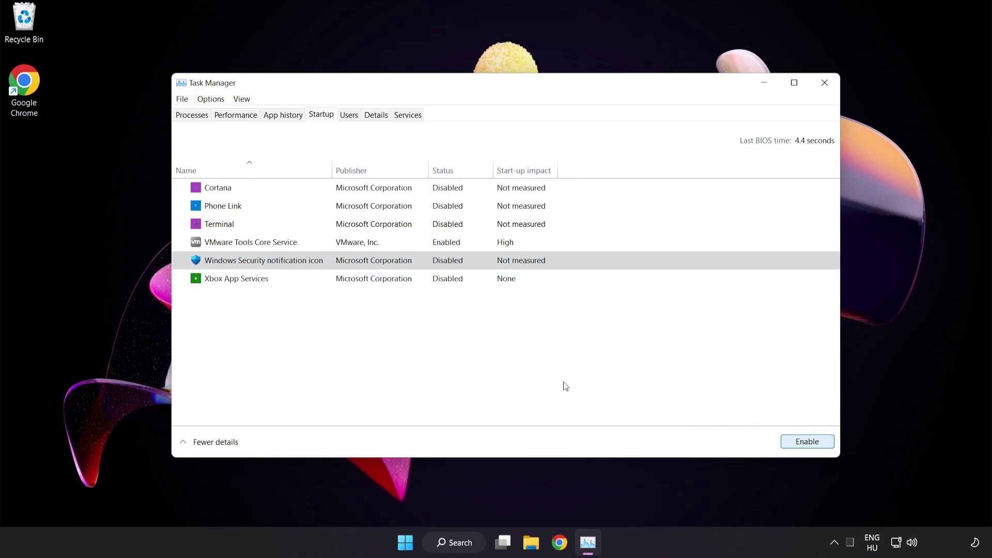
pyautogui.click(824, 84)
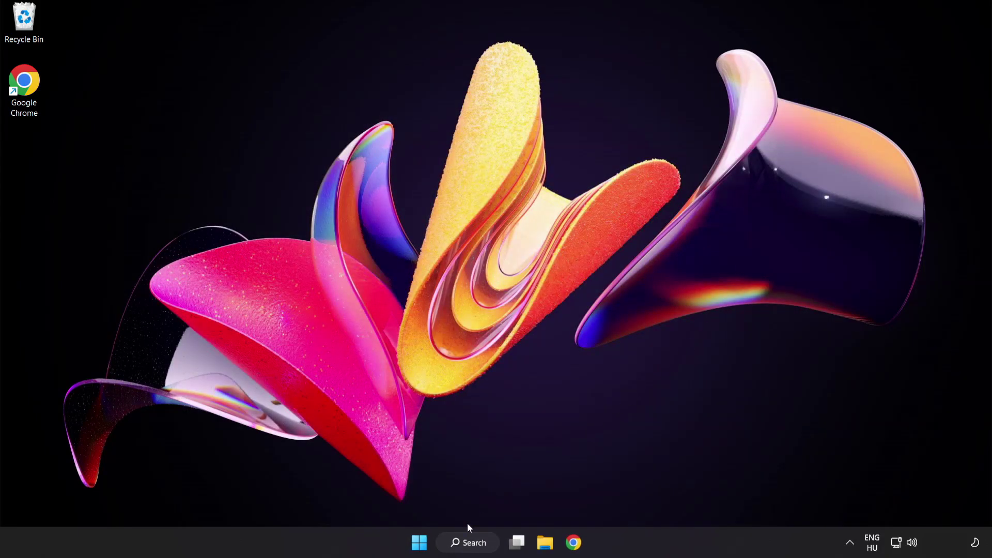
# Launch Command Prompt as administrator and run sfc /scannow
pyautogui.click(471, 545)
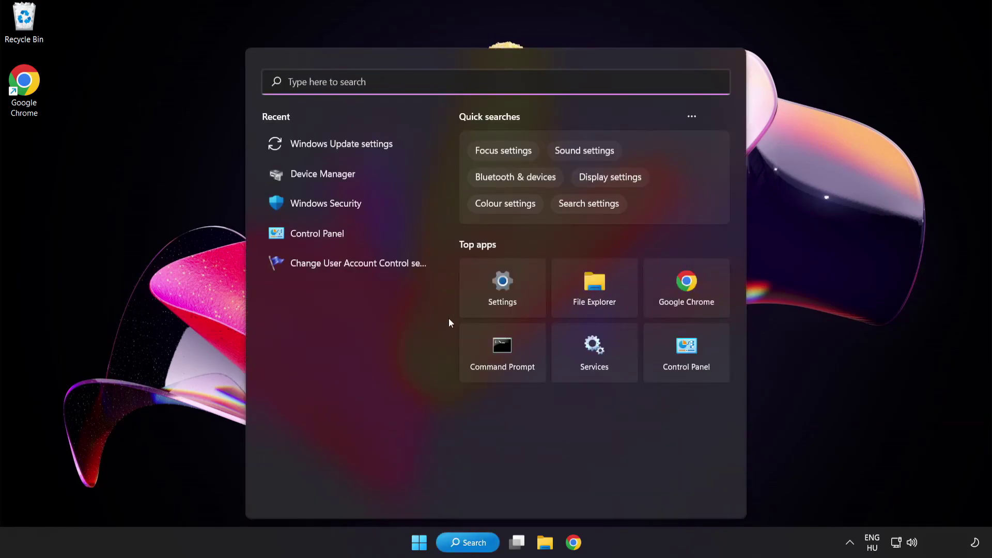
pyautogui.write('cm')
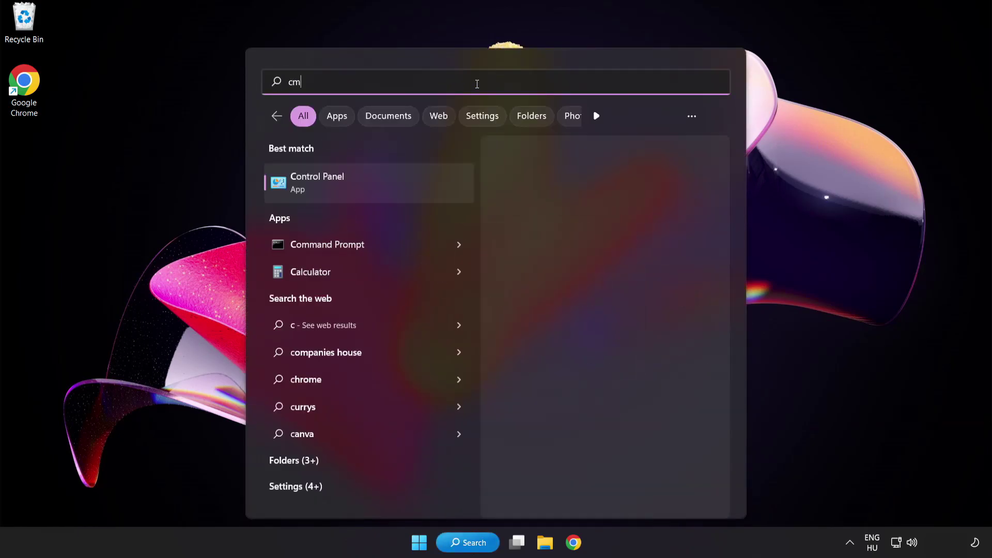
pyautogui.write('d')
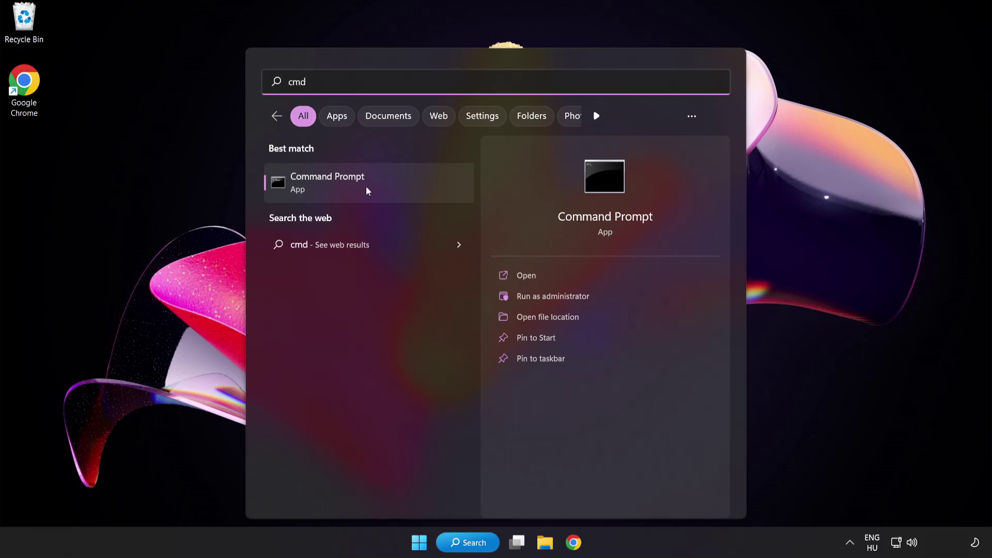
pyautogui.rightClick(371, 191)
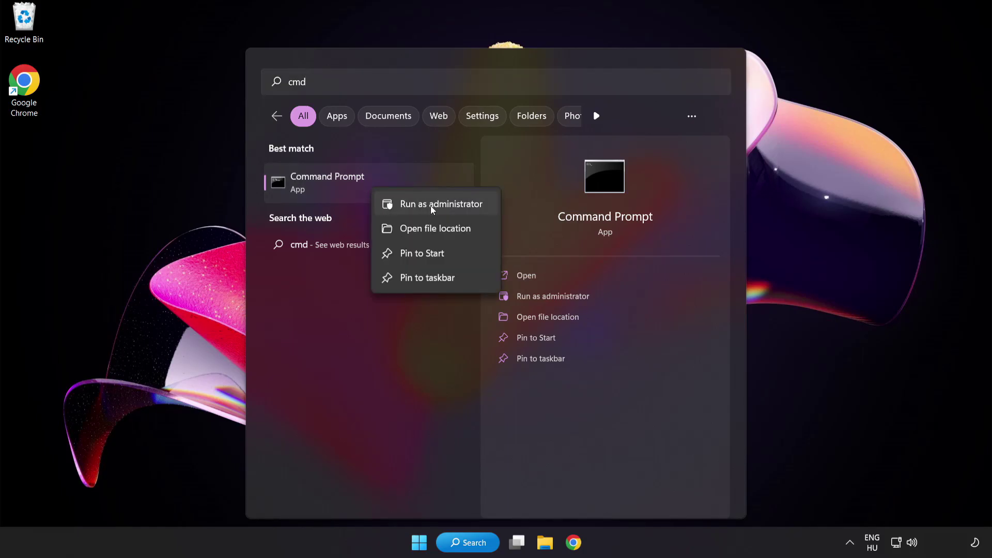
pyautogui.click(418, 208)
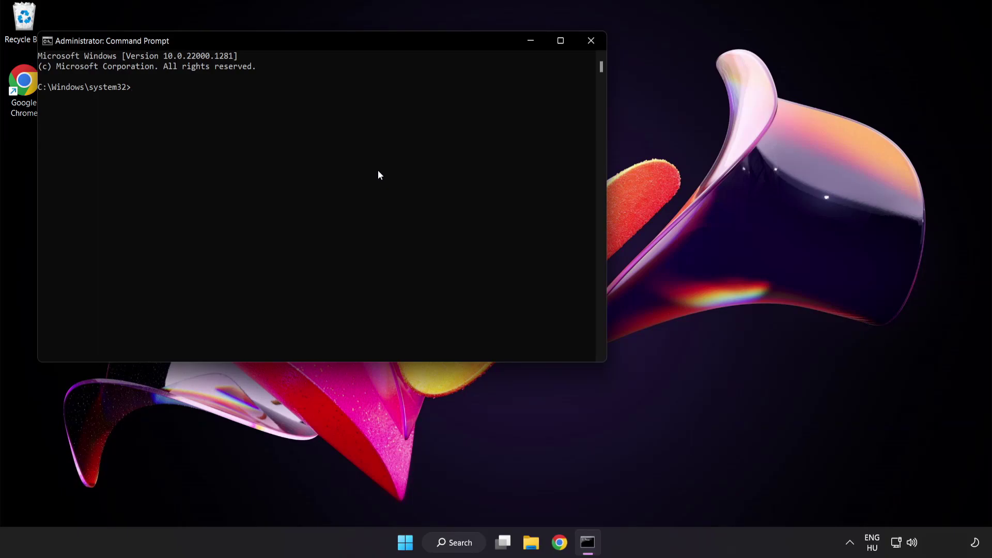
pyautogui.moveTo(282, 40); pyautogui.dragTo(431, 97)
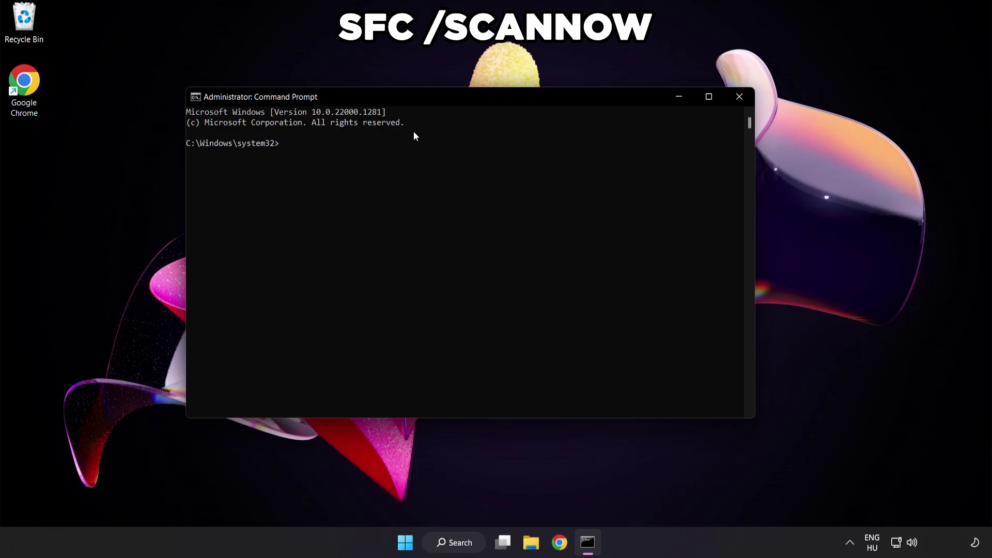
pyautogui.write('sfc /')
pyautogui.write('scannow')
pyautogui.press('Return')
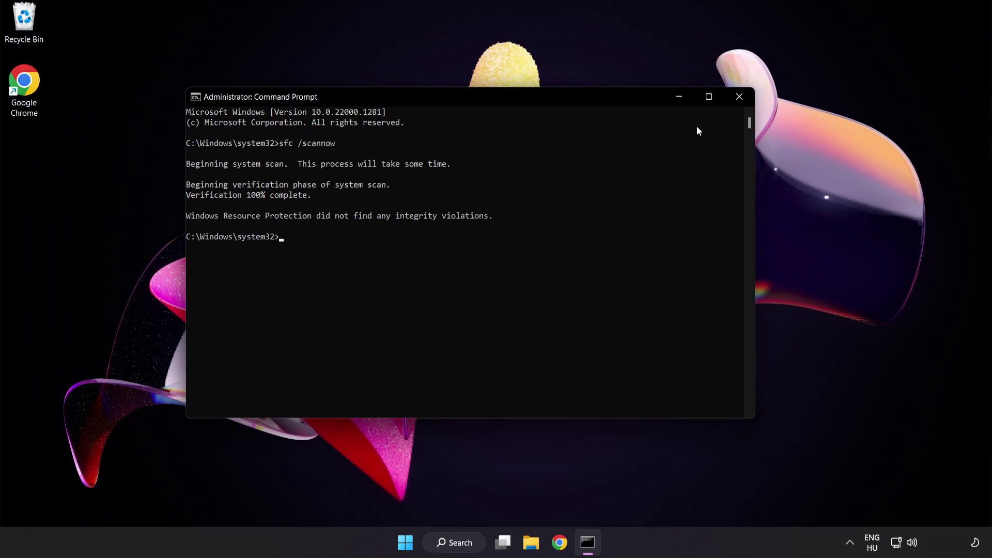
# Close Command Prompt and view the Start menu's power options
pyautogui.click(738, 98)
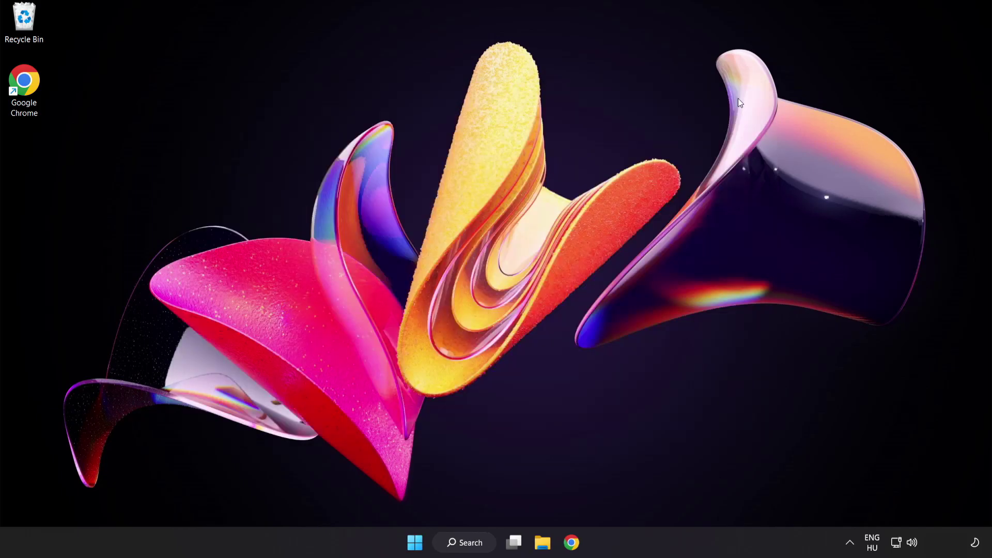
pyautogui.click(419, 542)
pyautogui.click(657, 498)
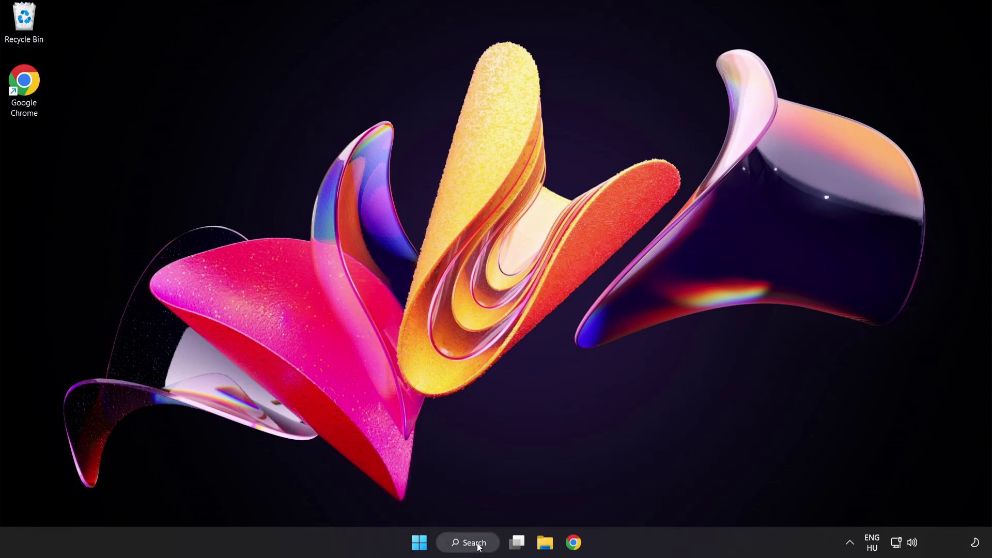
# Search for 'security' and launch Windows Security
pyautogui.click(478, 547)
pyautogui.write('se')
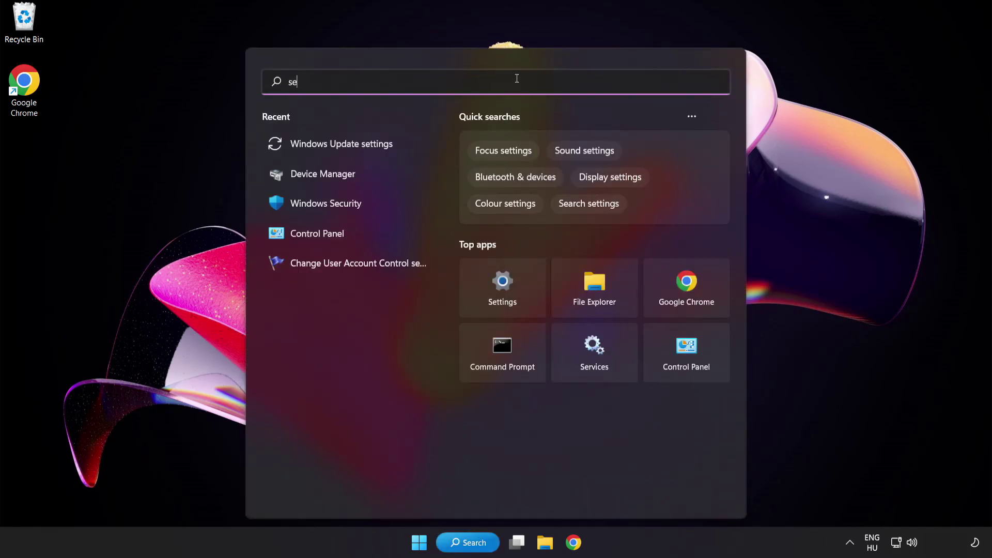
pyautogui.write('curity')
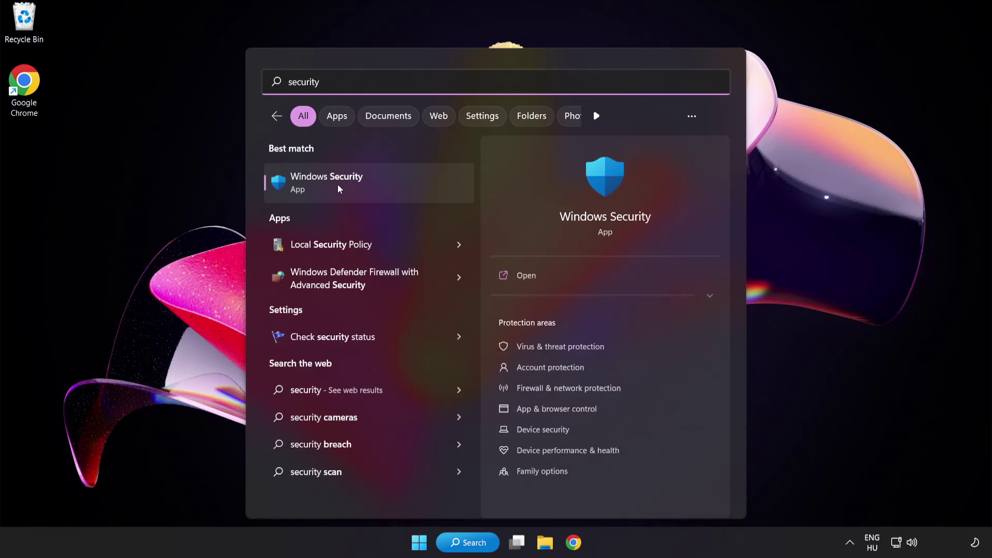
pyautogui.click(374, 182)
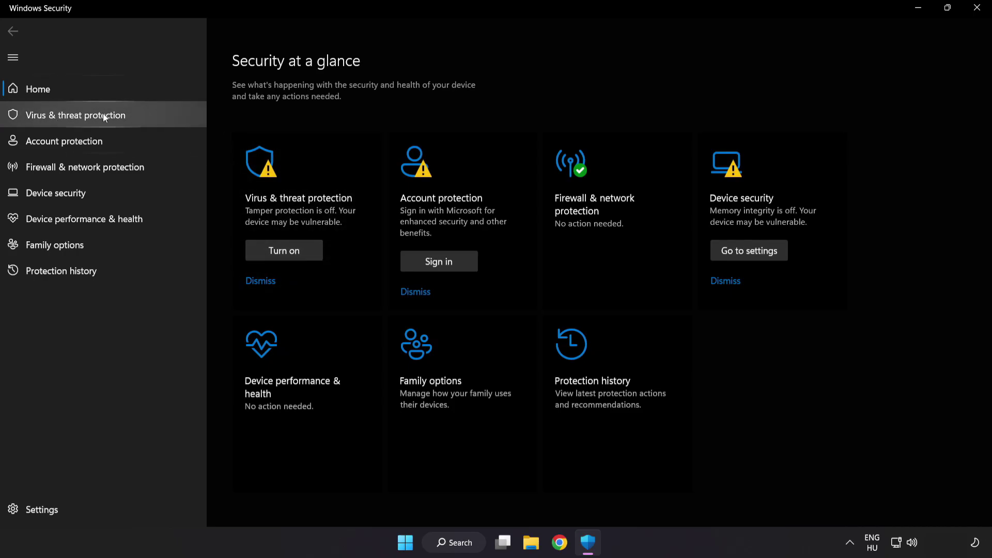
# Go through Virus & threat protection settings to the Exclusions page listing chrome.exe
pyautogui.click(150, 118)
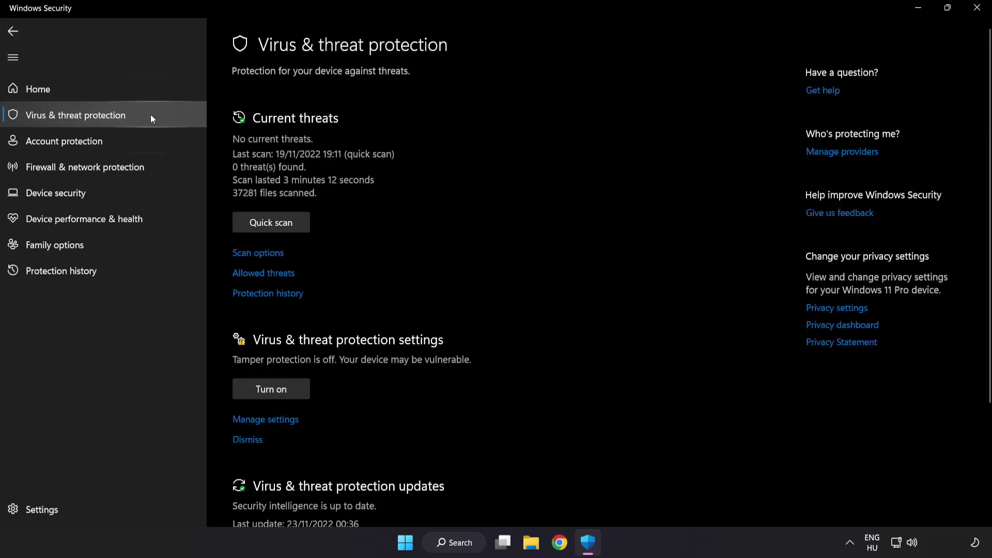
pyautogui.scroll(-3, 627, 150)
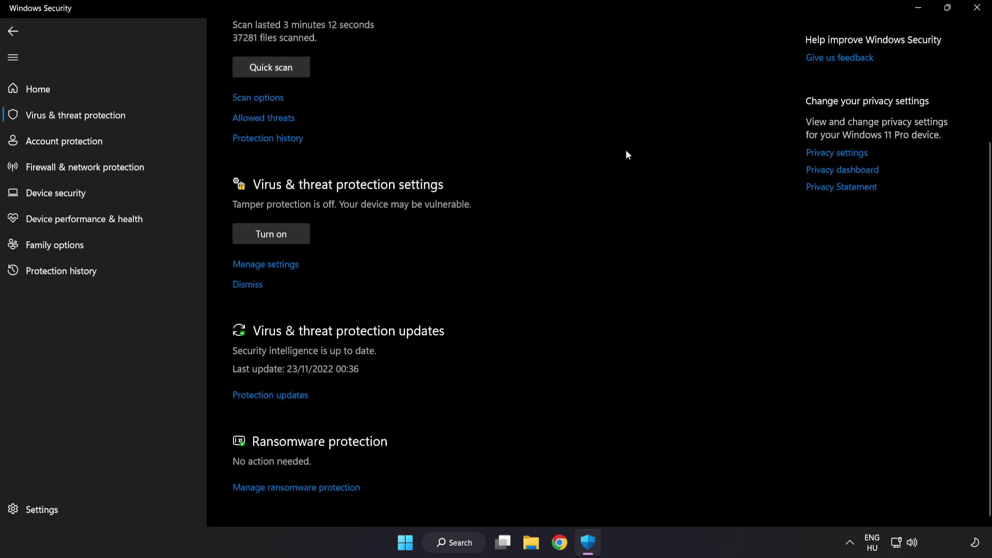
pyautogui.click(272, 265)
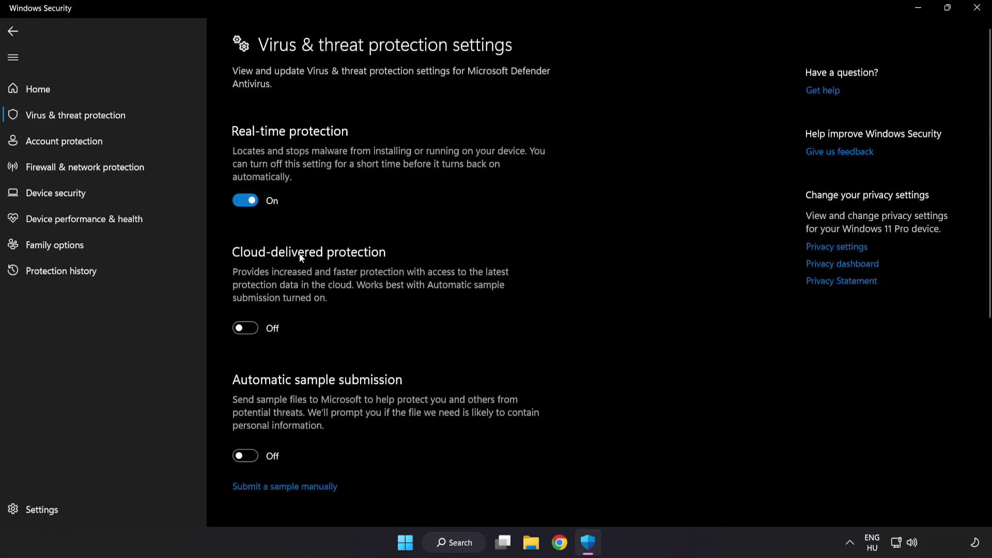
pyautogui.scroll(-2, 577, 270)
pyautogui.scroll(-3, 577, 269)
pyautogui.scroll(-1, 577, 270)
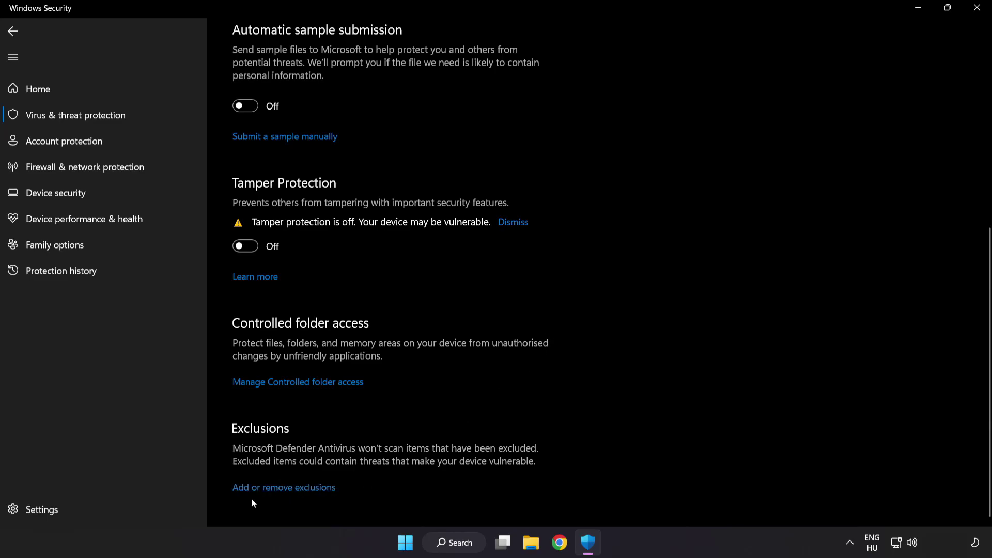
pyautogui.click(291, 488)
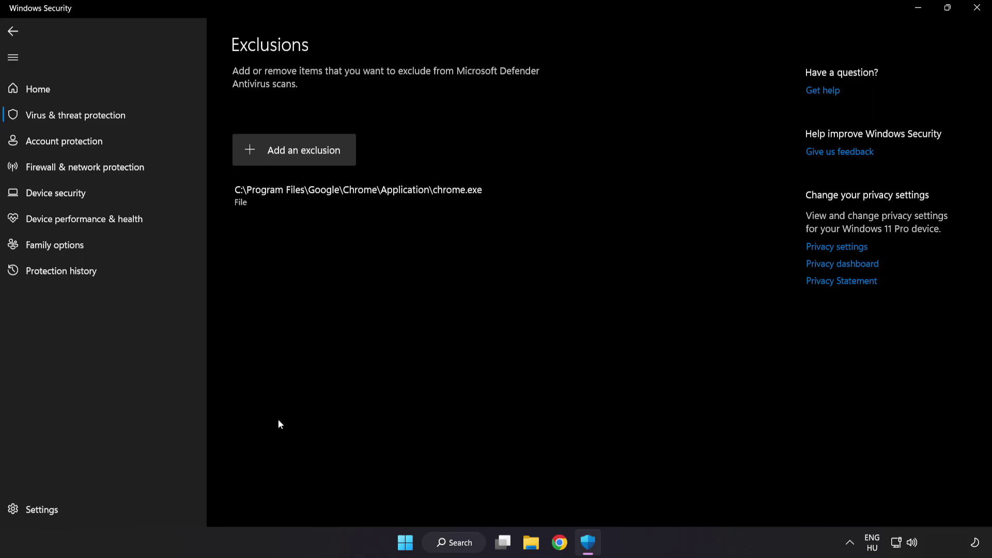
# Start adding a file exclusion and browse to C:\Program Files (x86)
pyautogui.click(296, 160)
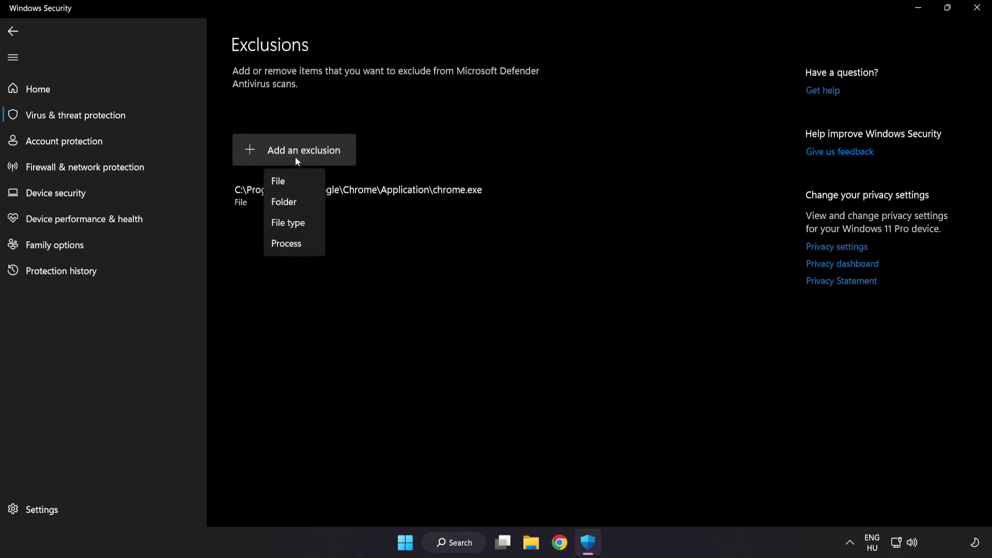
pyautogui.click(288, 183)
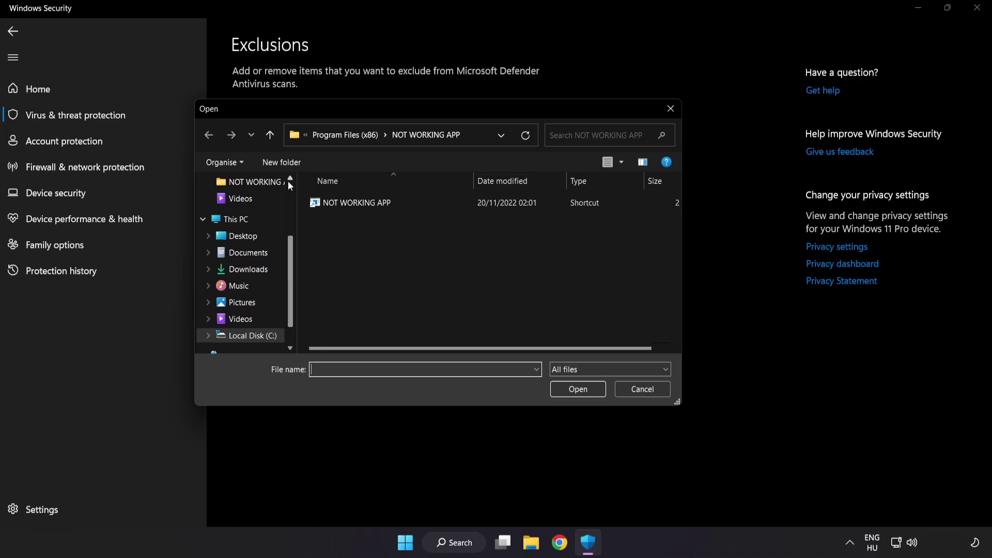
pyautogui.click(318, 138)
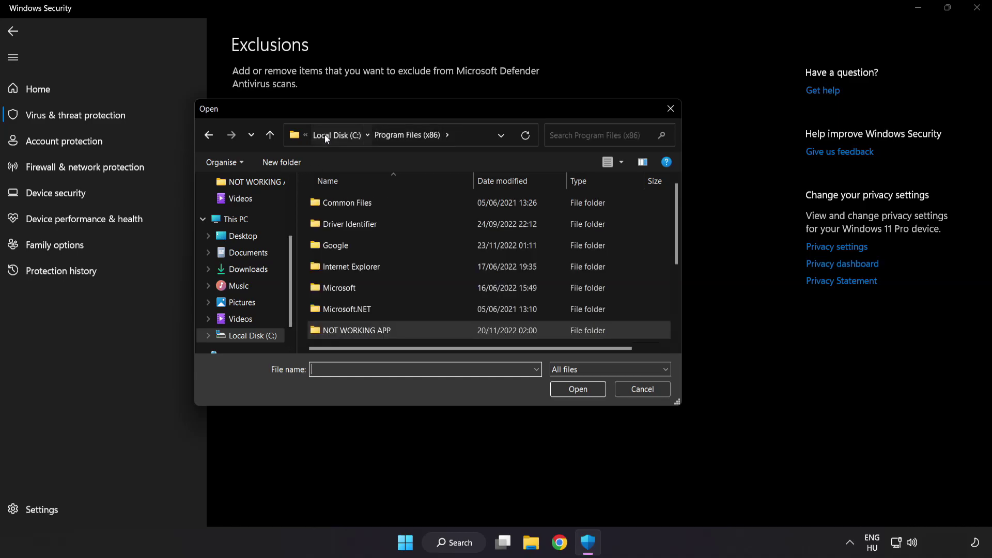
pyautogui.click(324, 135)
pyautogui.click(325, 135)
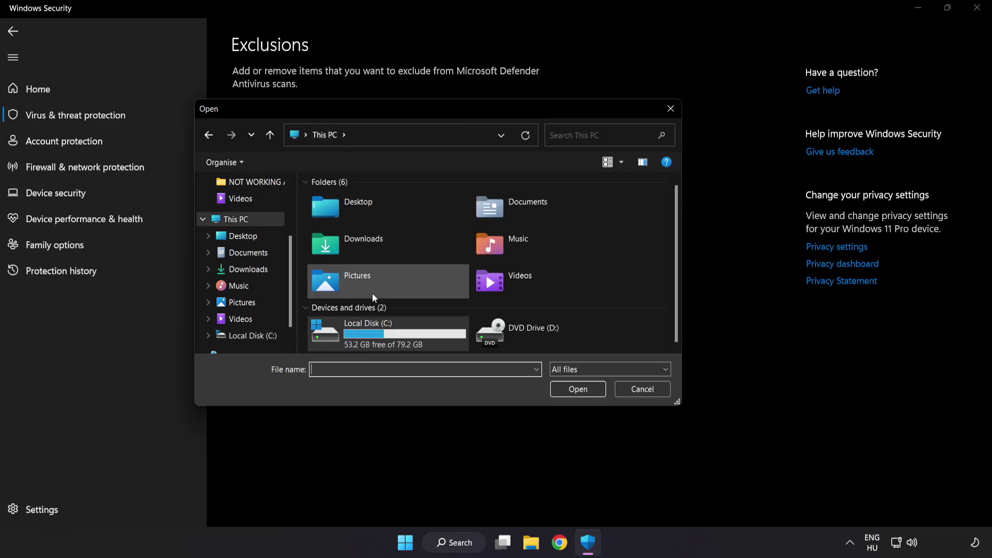
pyautogui.doubleClick(370, 336)
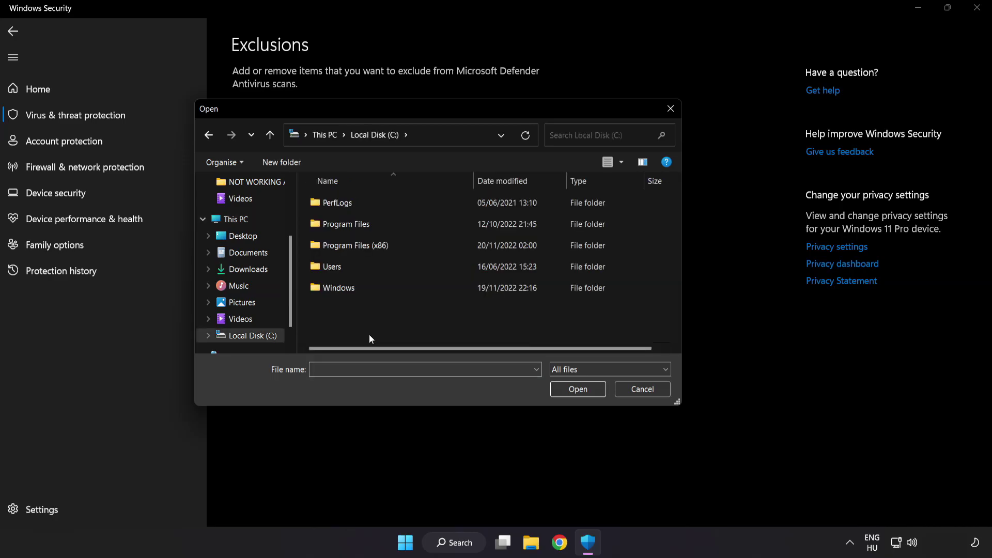
pyautogui.doubleClick(382, 239)
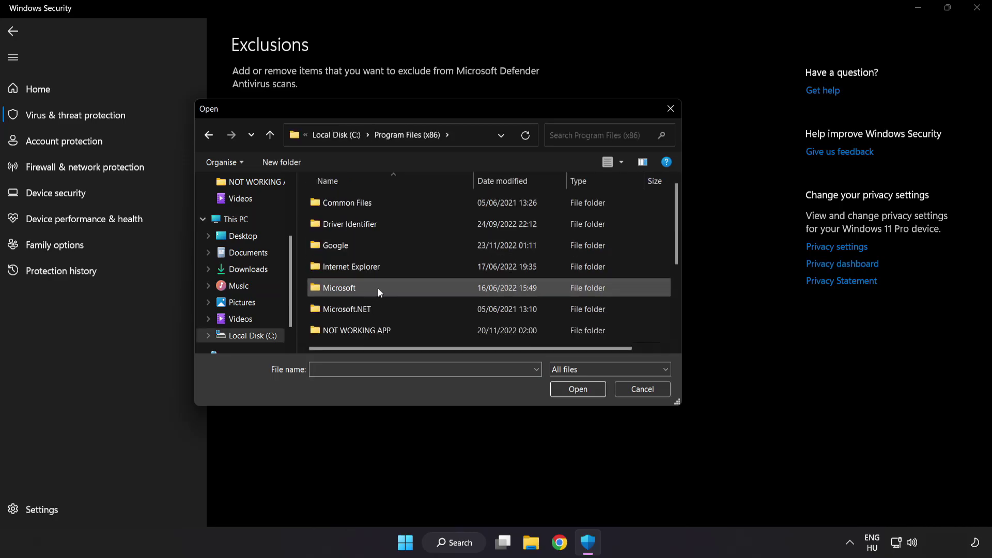
# Choose the shortcut inside the NOT WORKING APP folder as the excluded file
pyautogui.scroll(-1, 366, 340)
pyautogui.click(362, 270)
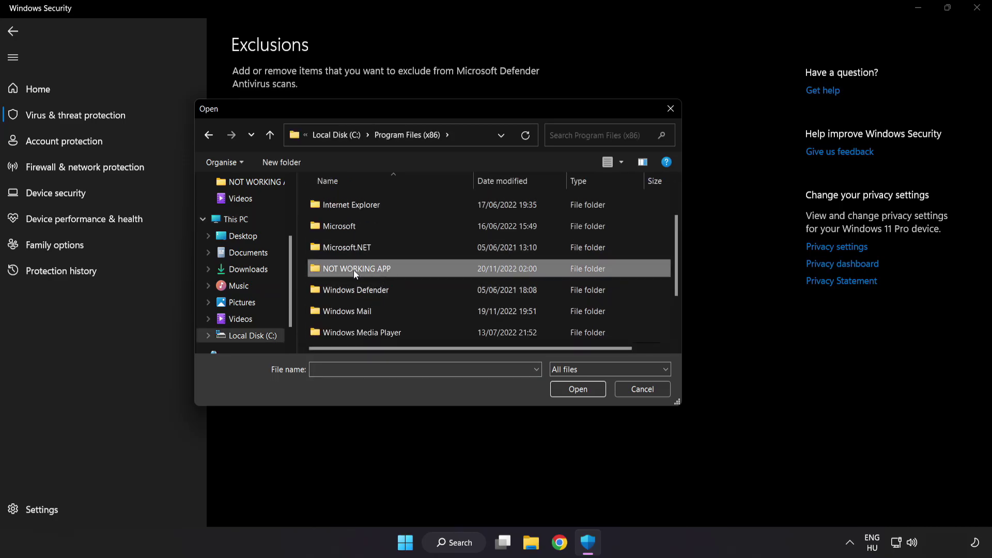
pyautogui.doubleClick(393, 269)
pyautogui.click(386, 206)
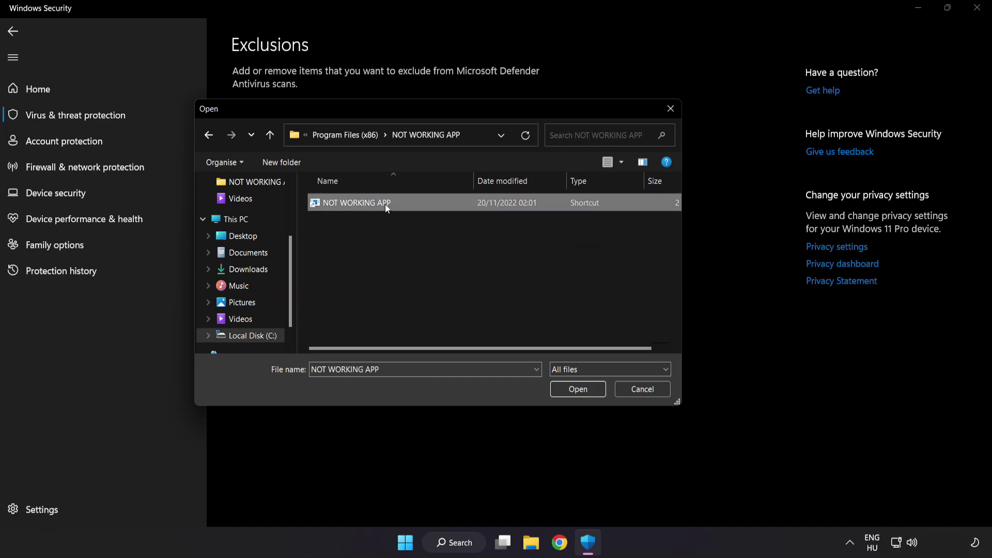
pyautogui.click(579, 393)
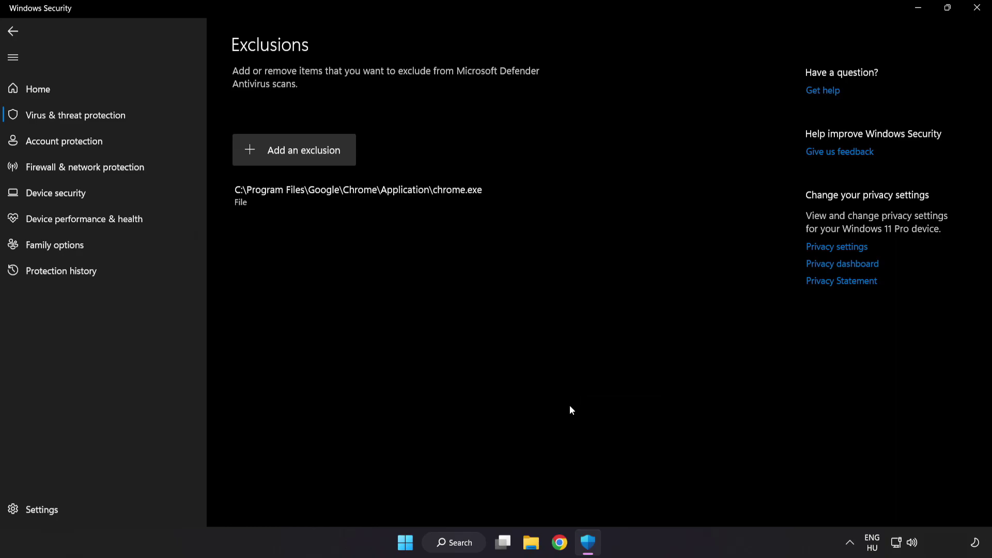
# Close Windows Security and show the Start menu's sleep, shut down and restart options
pyautogui.click(974, 16)
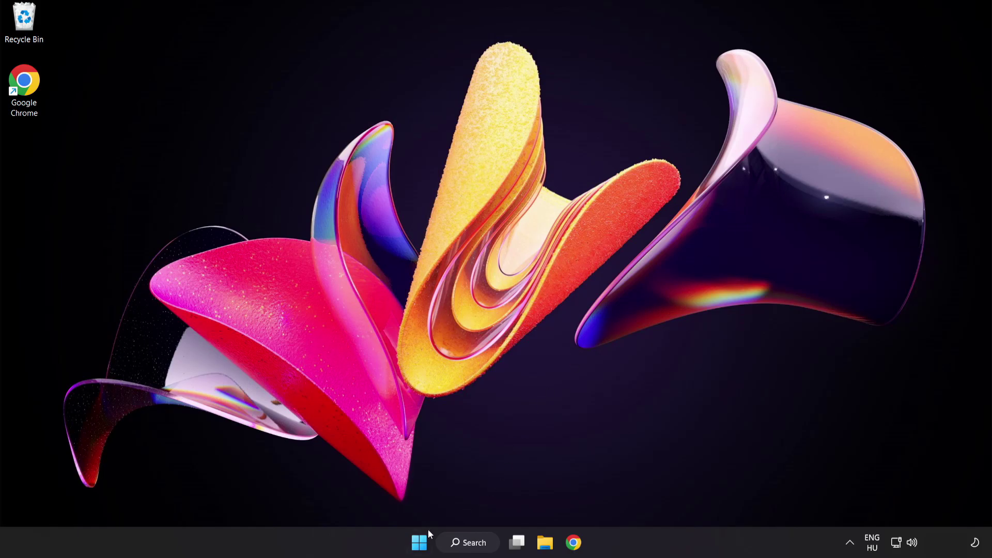
pyautogui.click(420, 542)
pyautogui.click(658, 498)
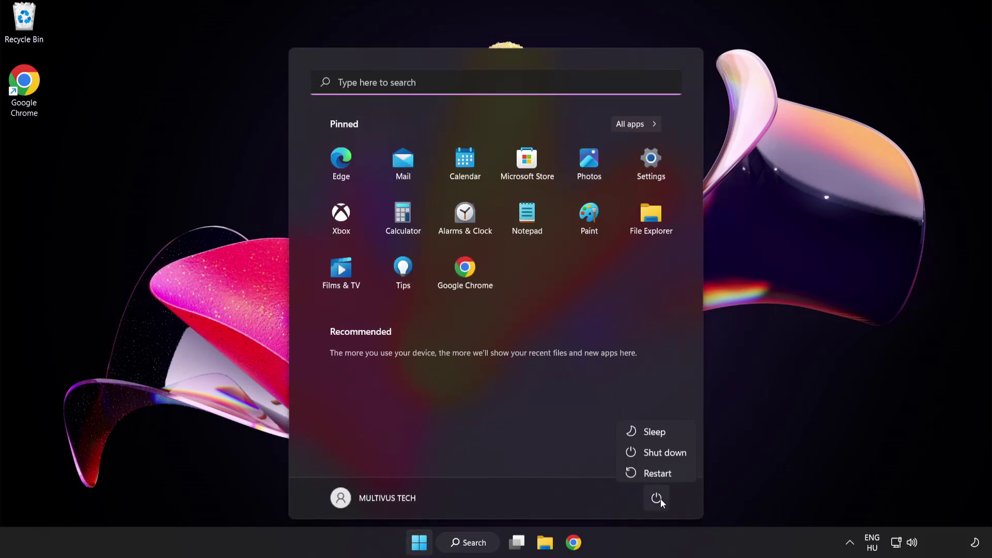